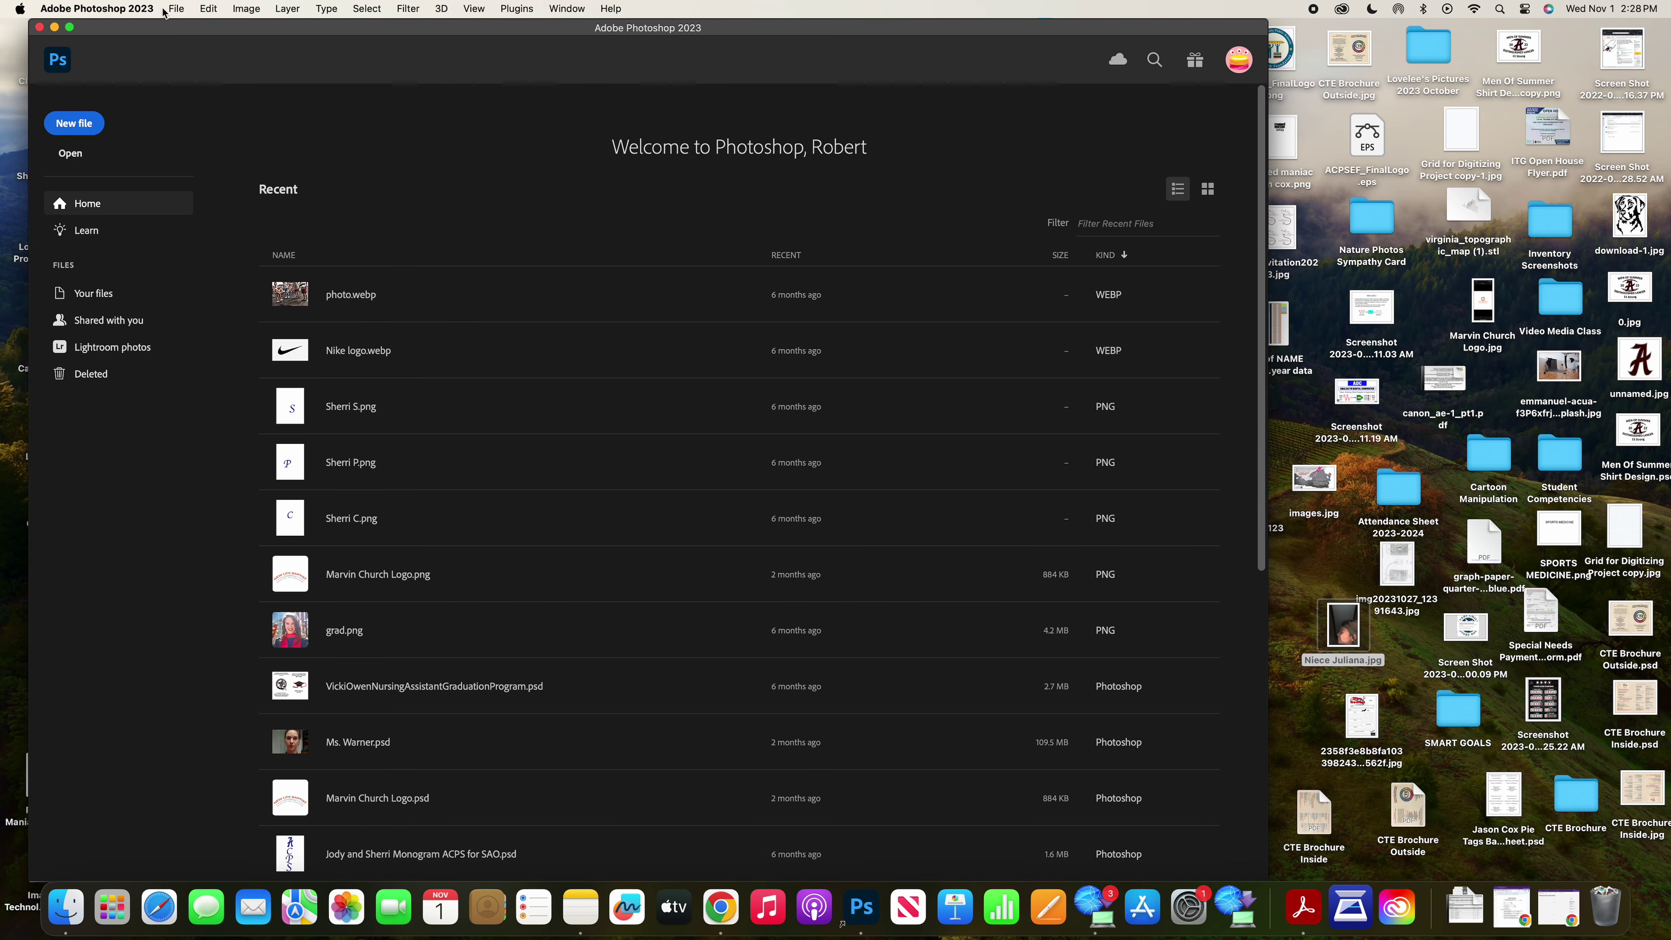
Step: Open the New Document dialog from the File menu
left_click(179, 11)
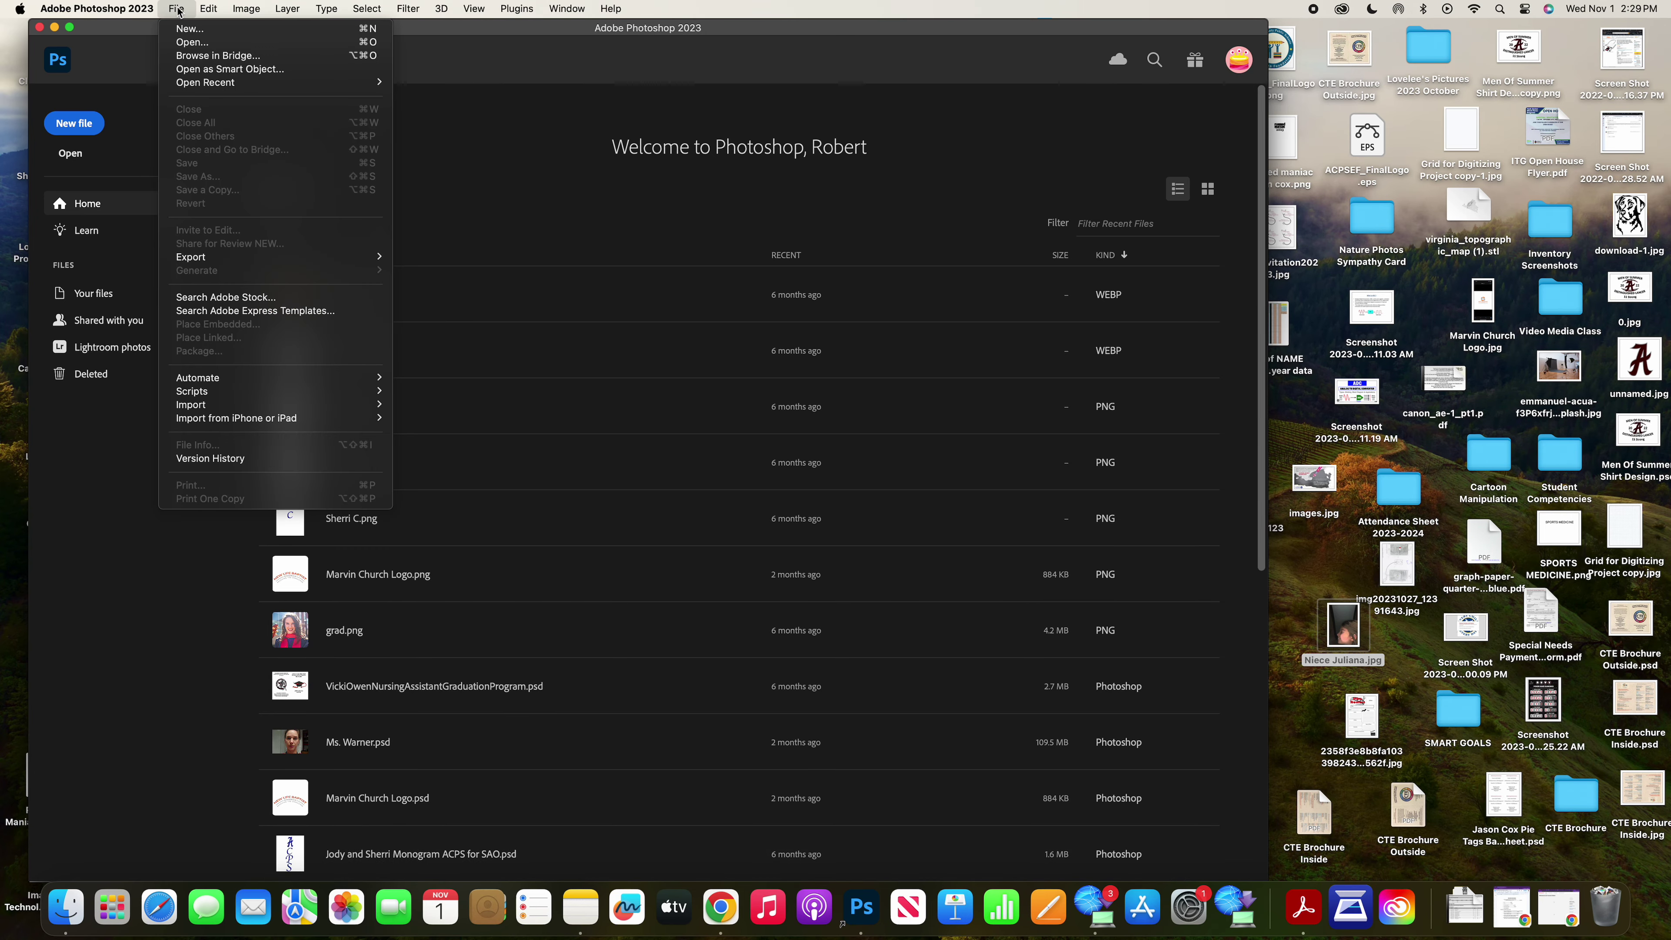
left_click(184, 31)
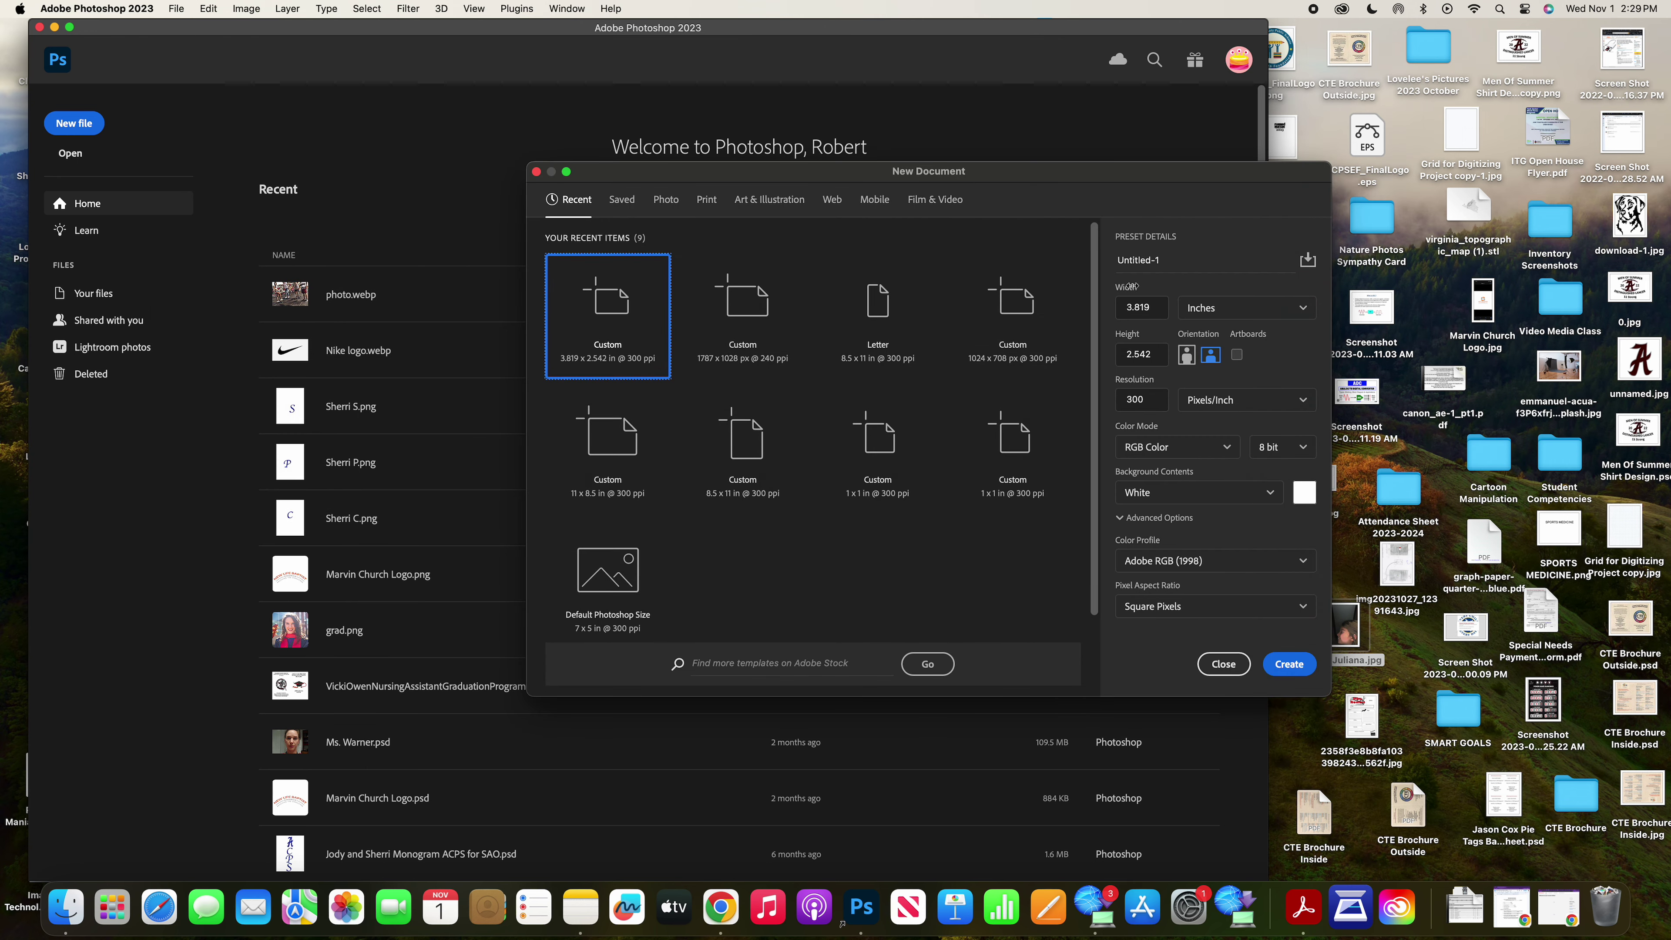
Step: Name the new document 'Ms. Warner's Website Homepage'
left_click(1180, 263)
key("BackSpace")
type("arner's Website Homepage")
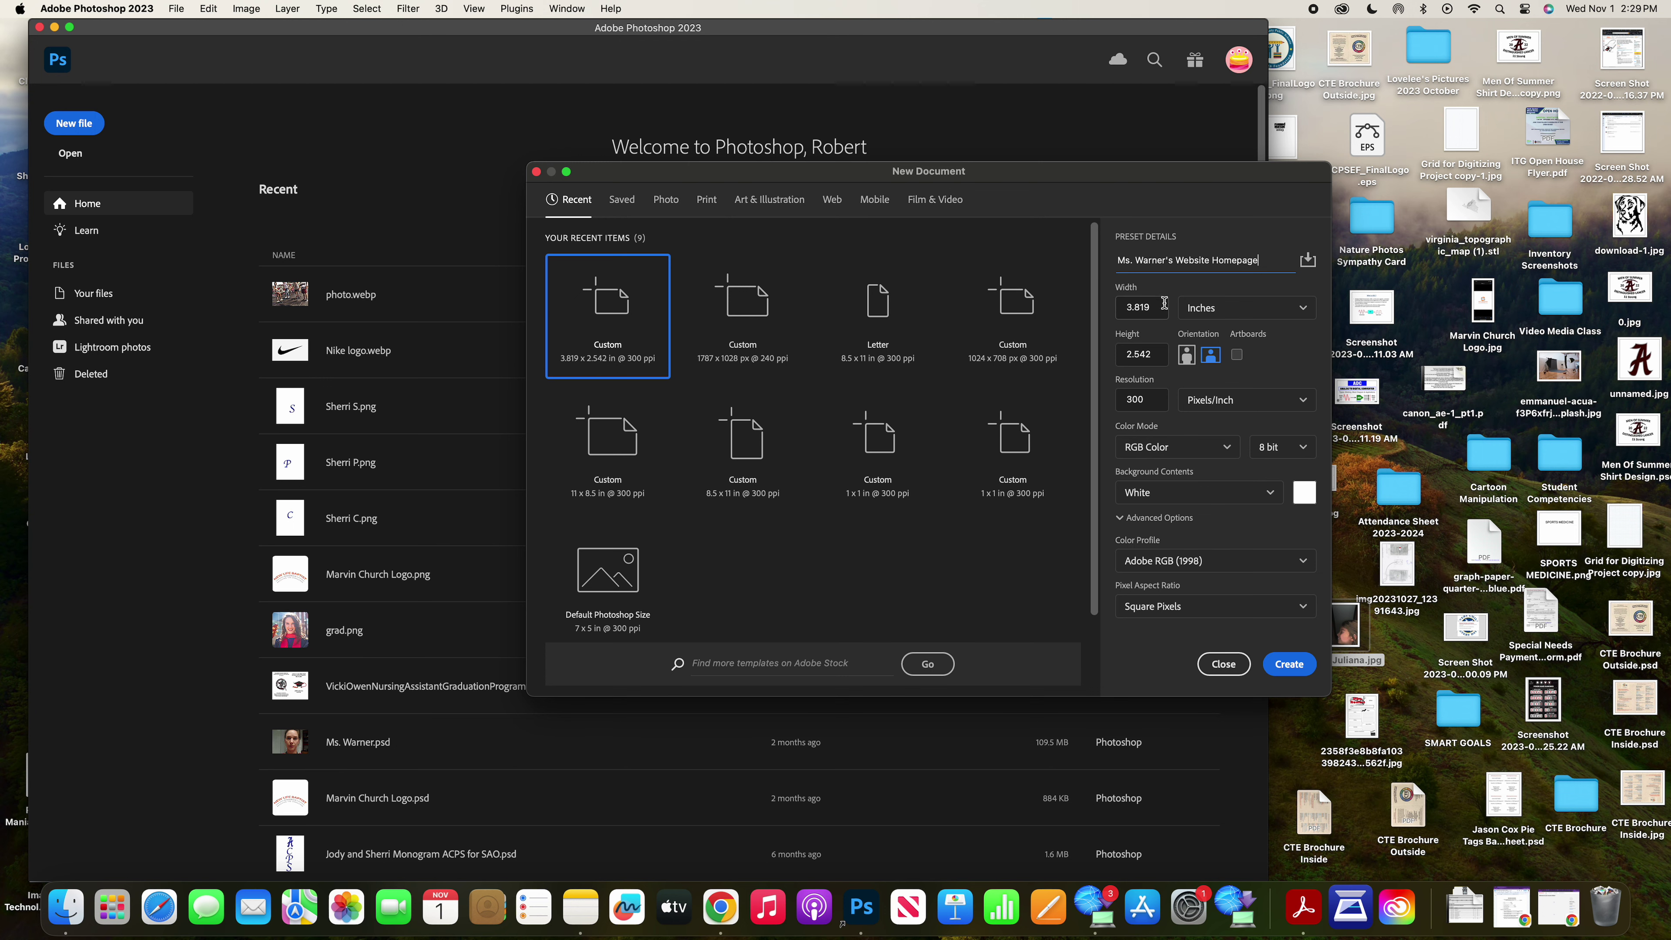
Step: Set the document size to 1024 × 708 pixels and create it
left_click(1151, 309)
type("1024")
left_click(1247, 307)
double_click(1157, 307)
type("10")
double_click(1146, 353)
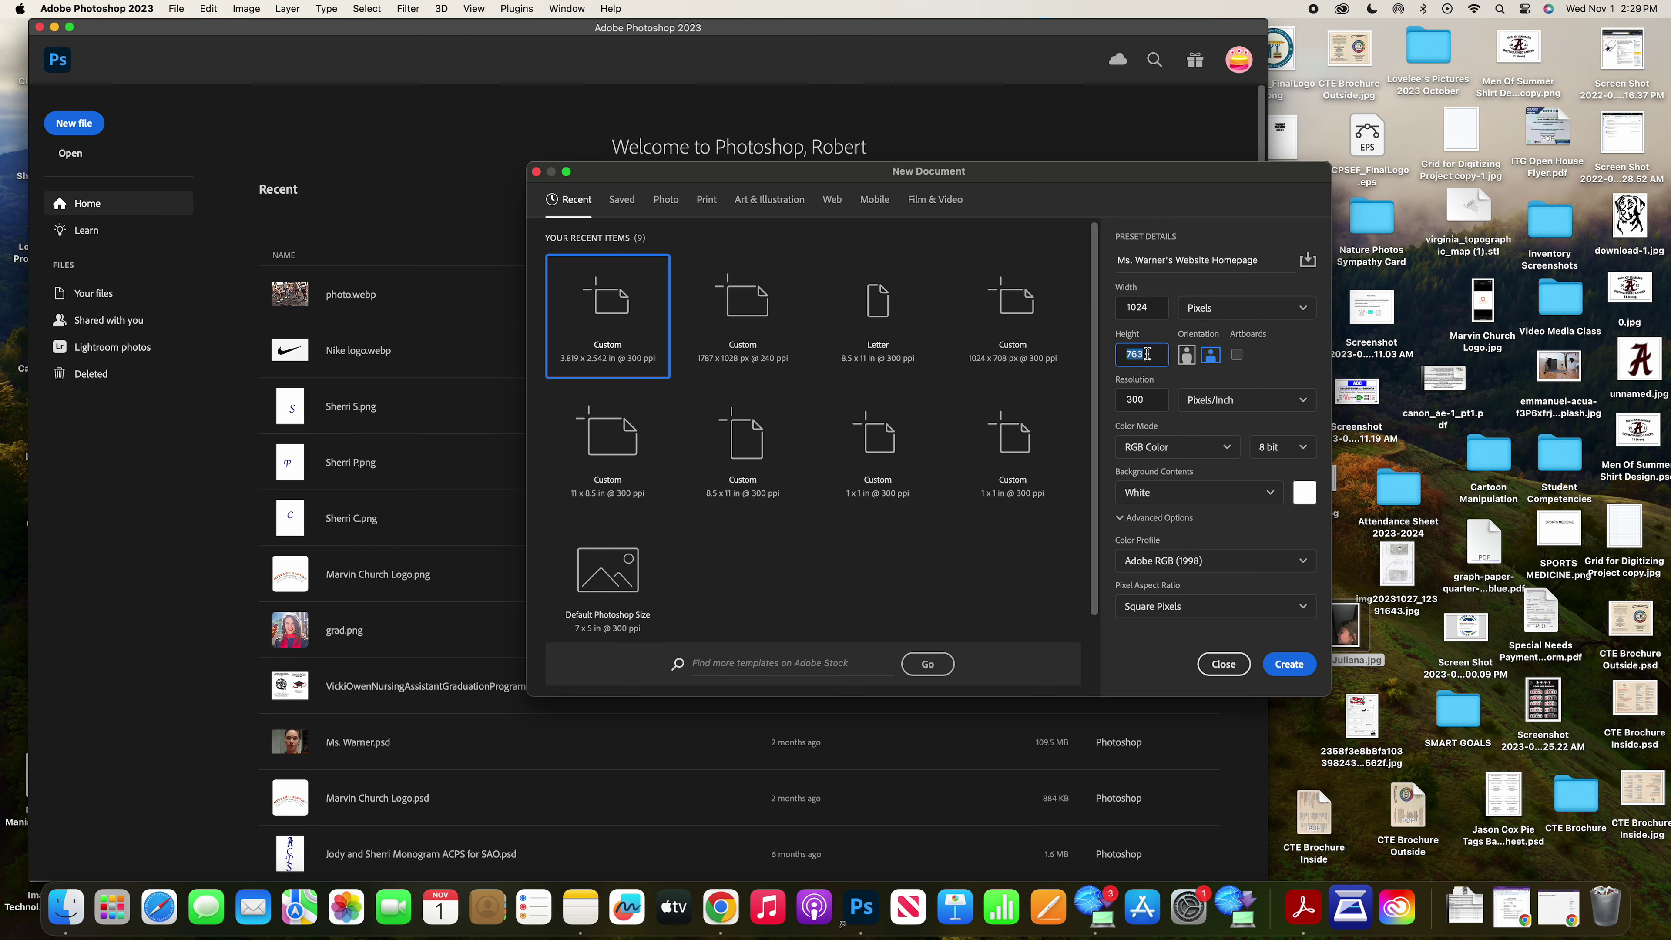
type("708")
left_click(1290, 665)
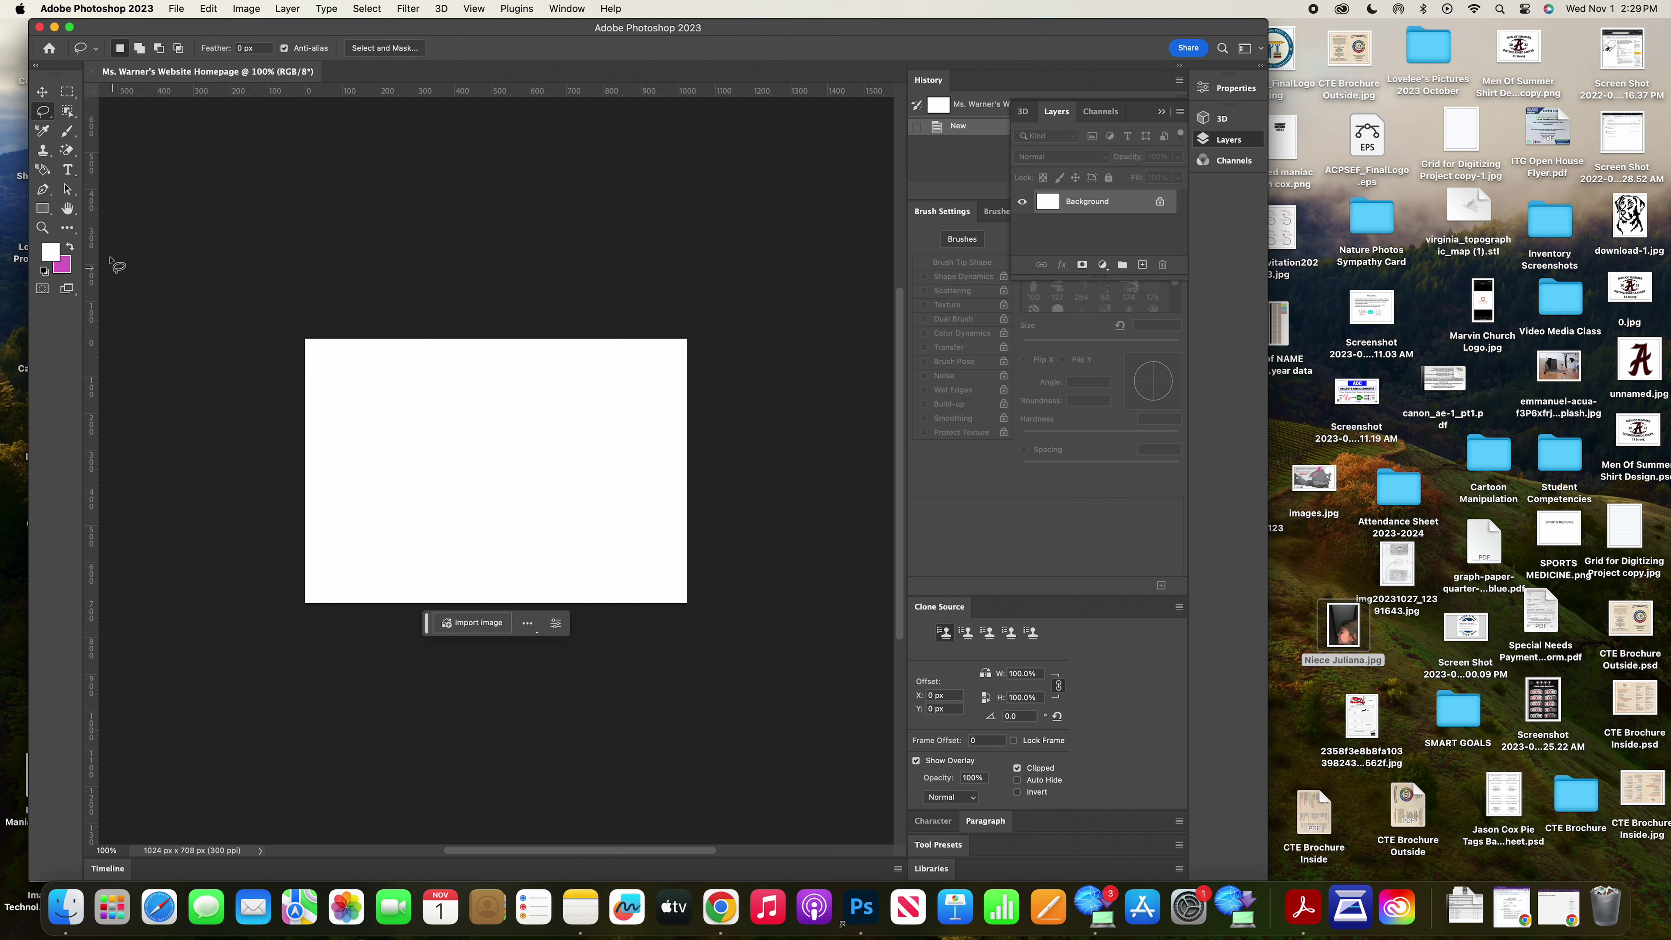
Step: Fit the canvas to the window and select the Rectangle tool
double_click(67, 208)
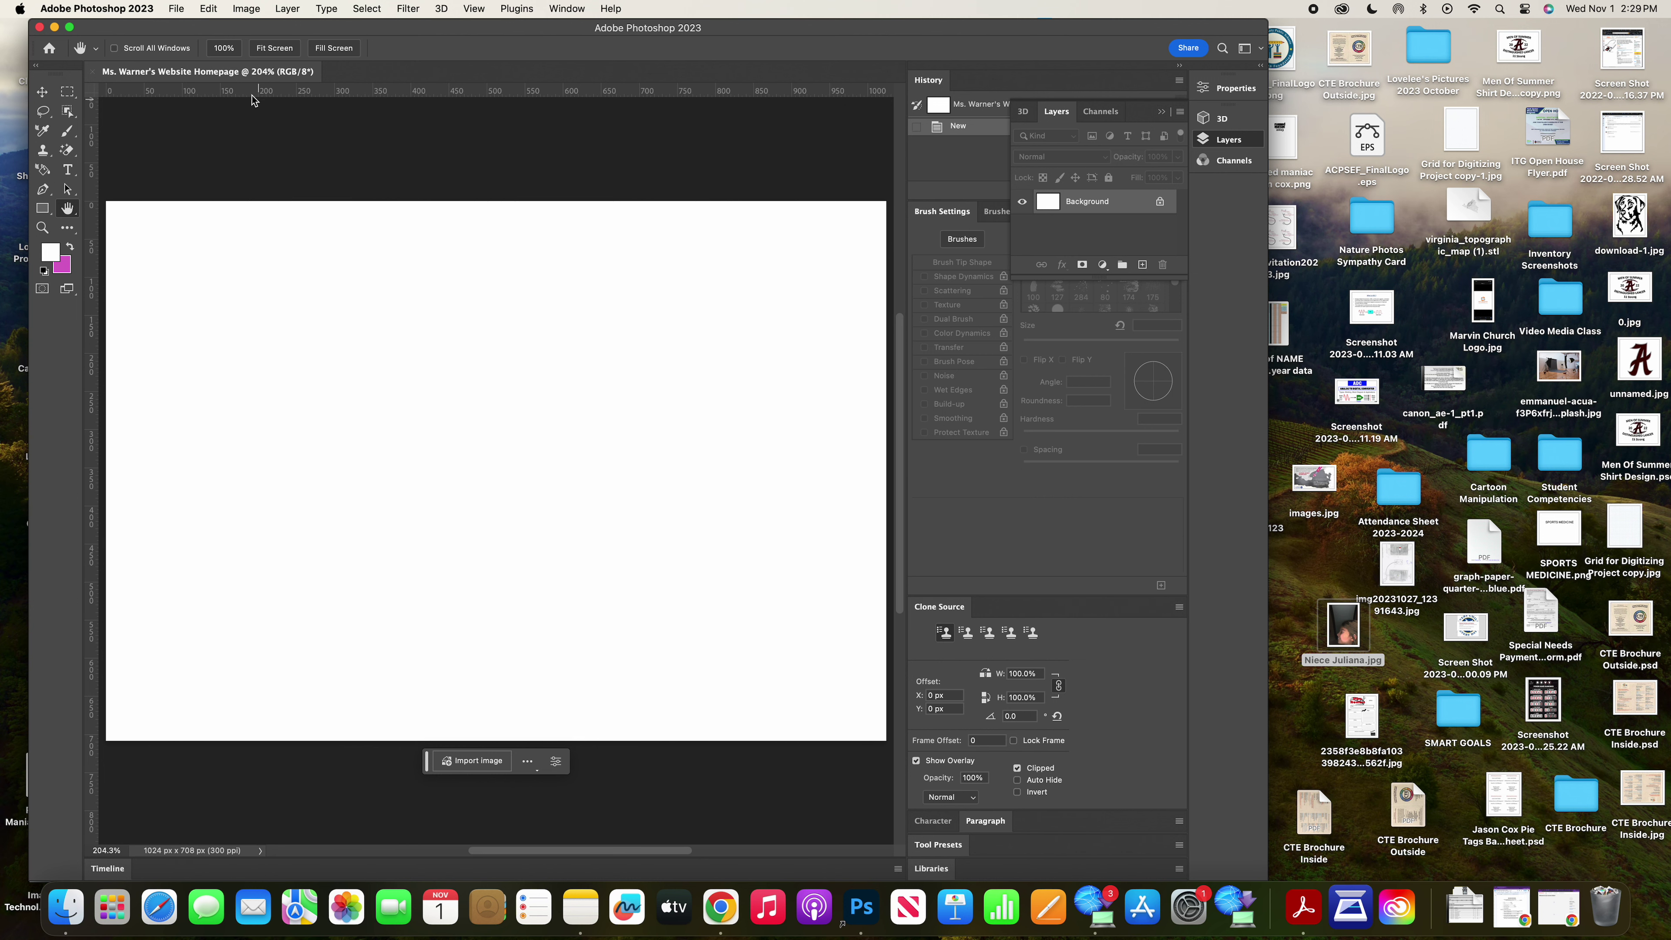
left_click(43, 208)
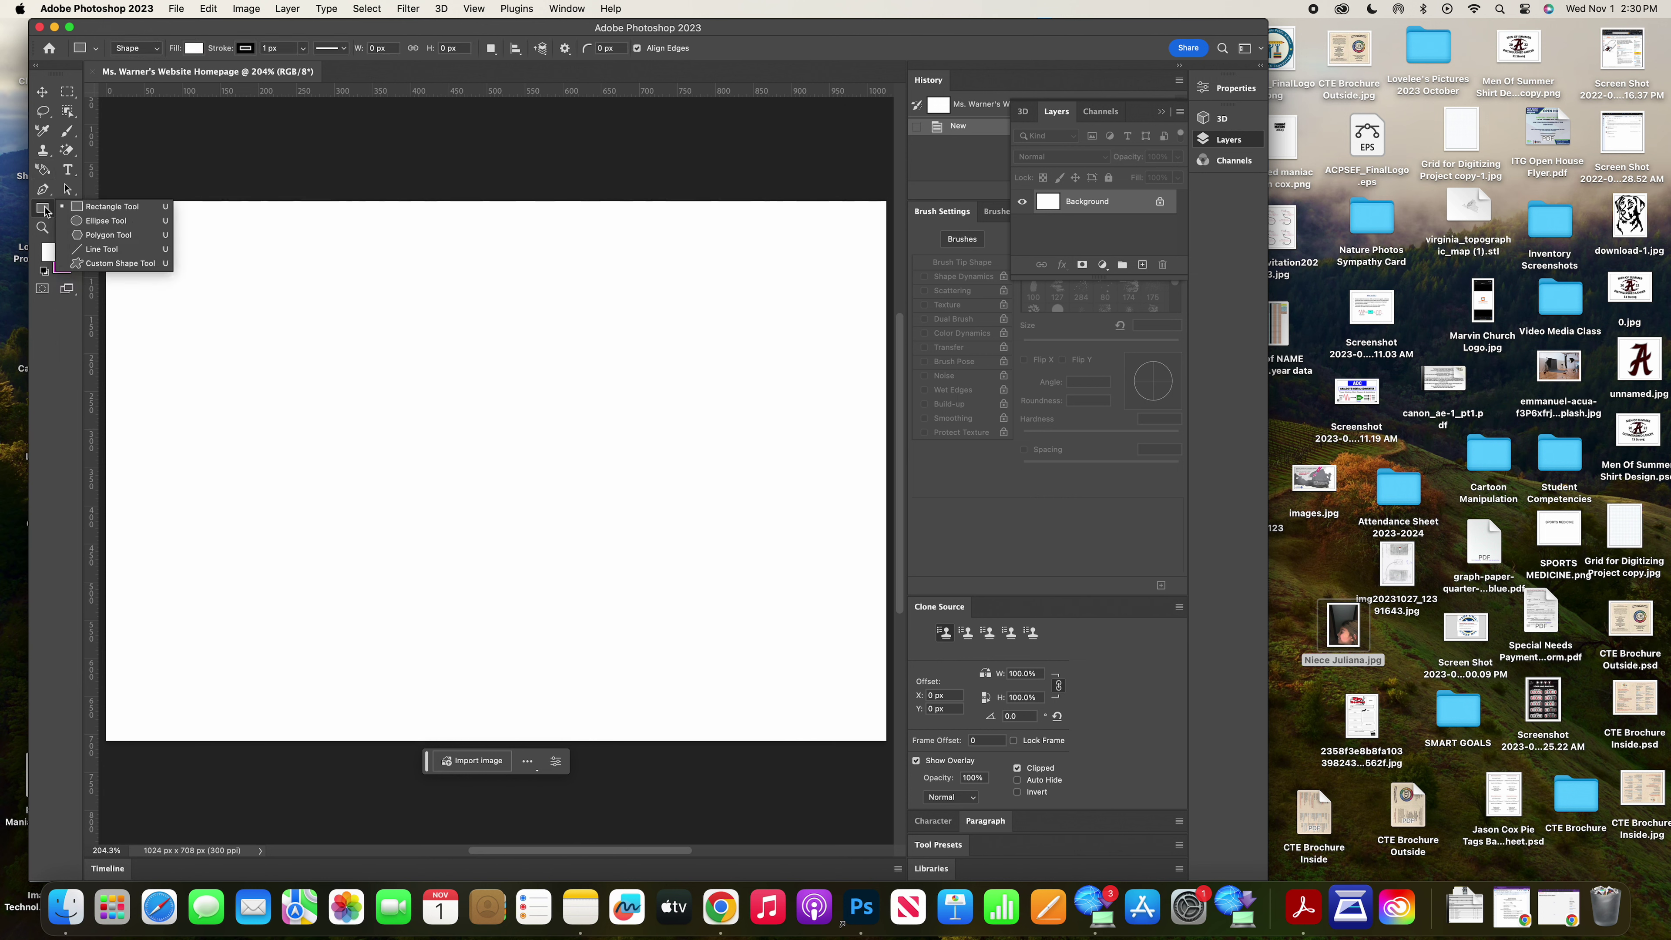
left_click(88, 208)
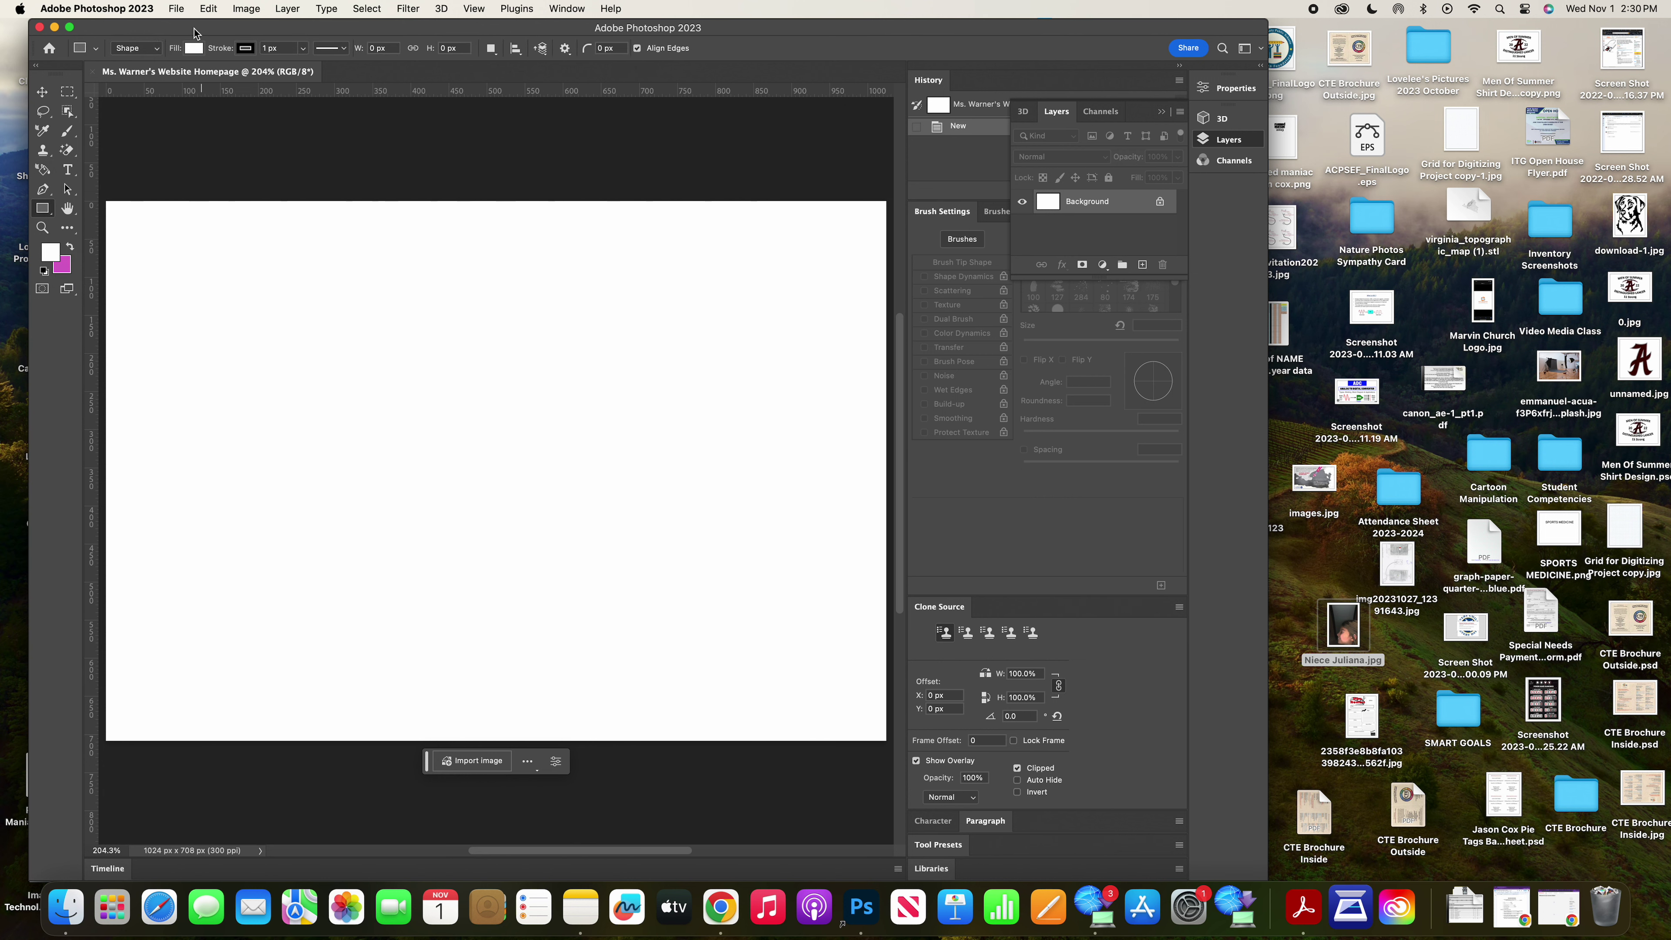
Step: Switch the shape fill from solid dark red to the blue-to-pink gradient preset
left_click(194, 48)
left_click(130, 128)
left_click(219, 127)
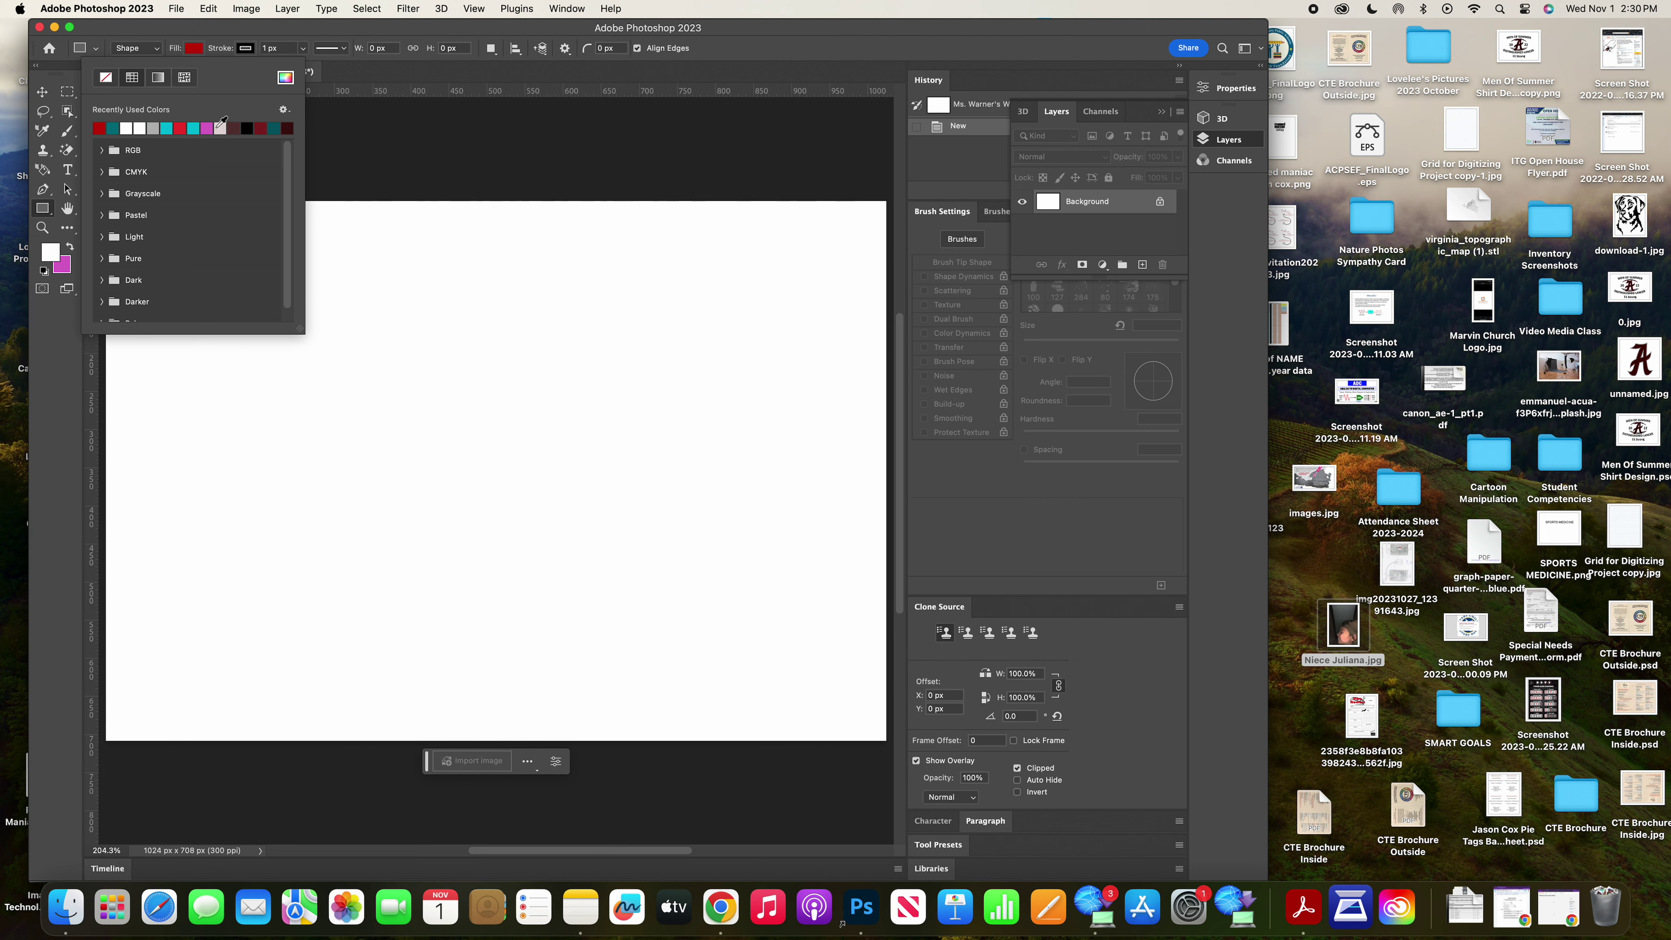
left_click(158, 77)
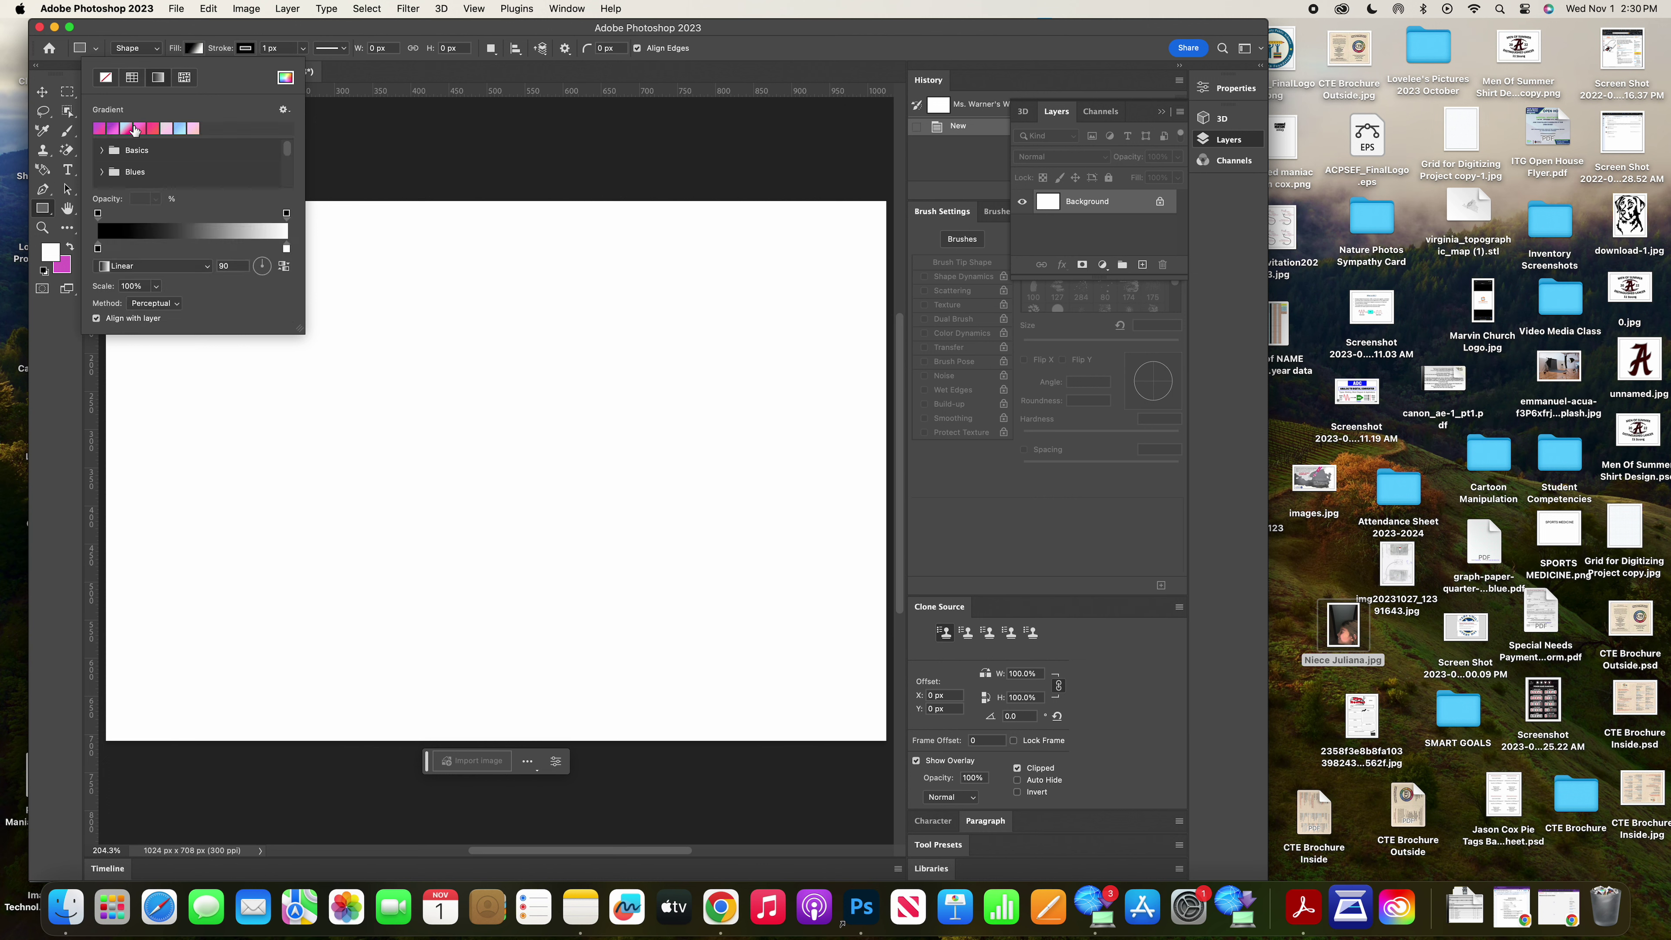
left_click(127, 129)
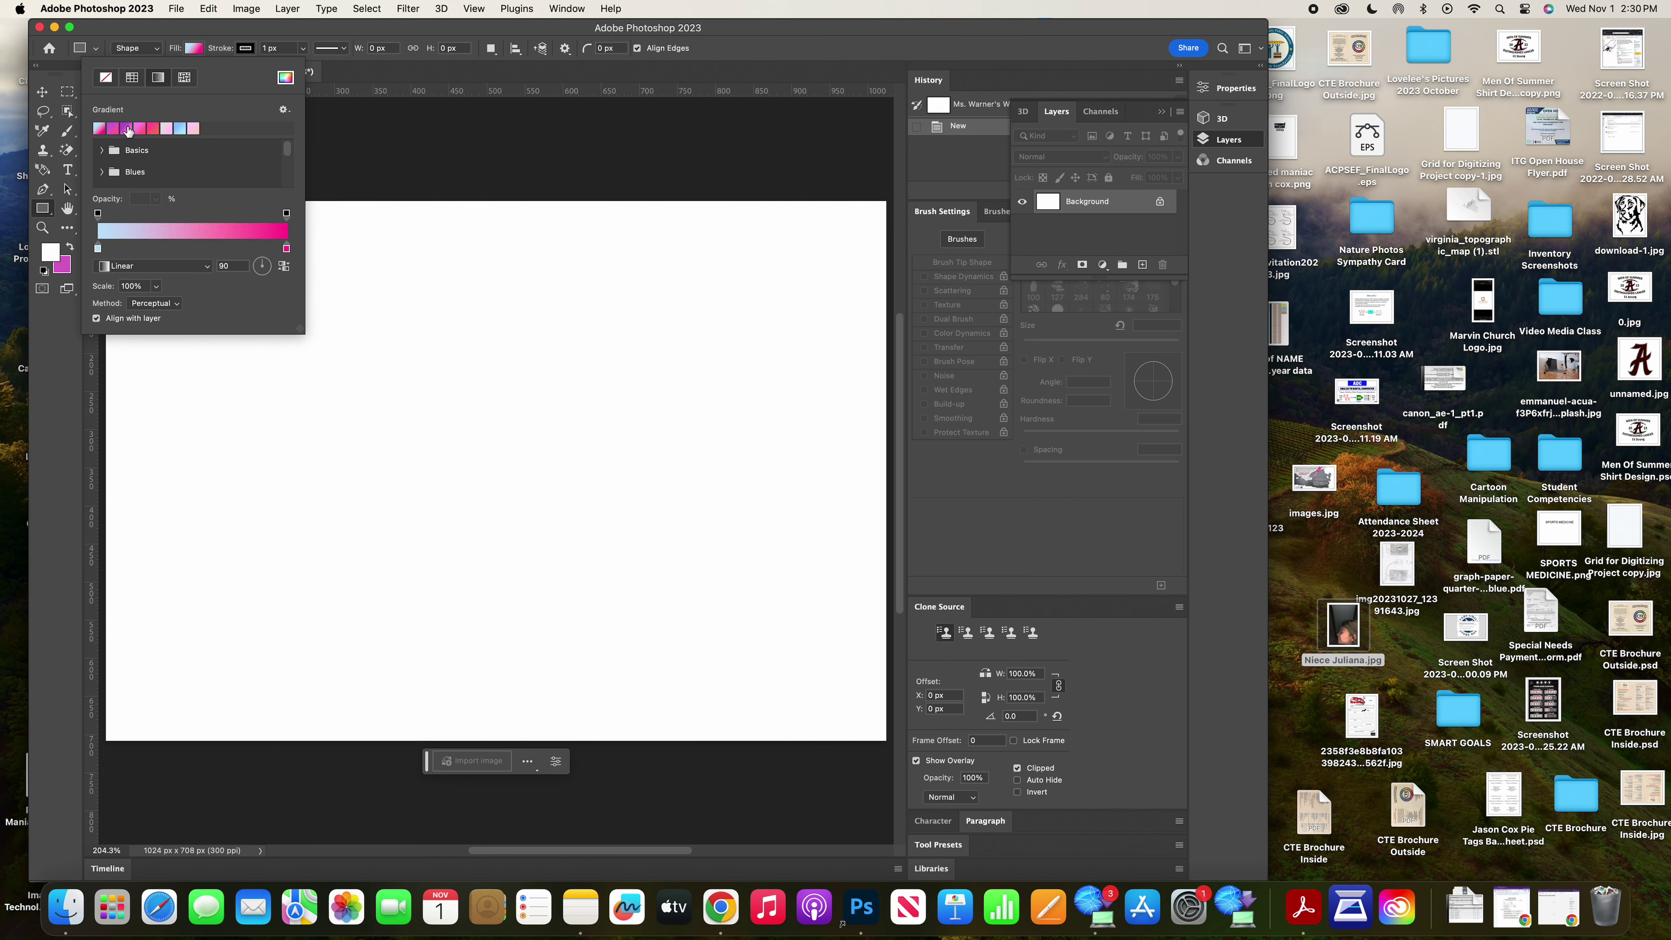
Step: Add an opacity stop to the gradient and settle on the light blue gradient preset
left_click(163, 214)
left_click(235, 234)
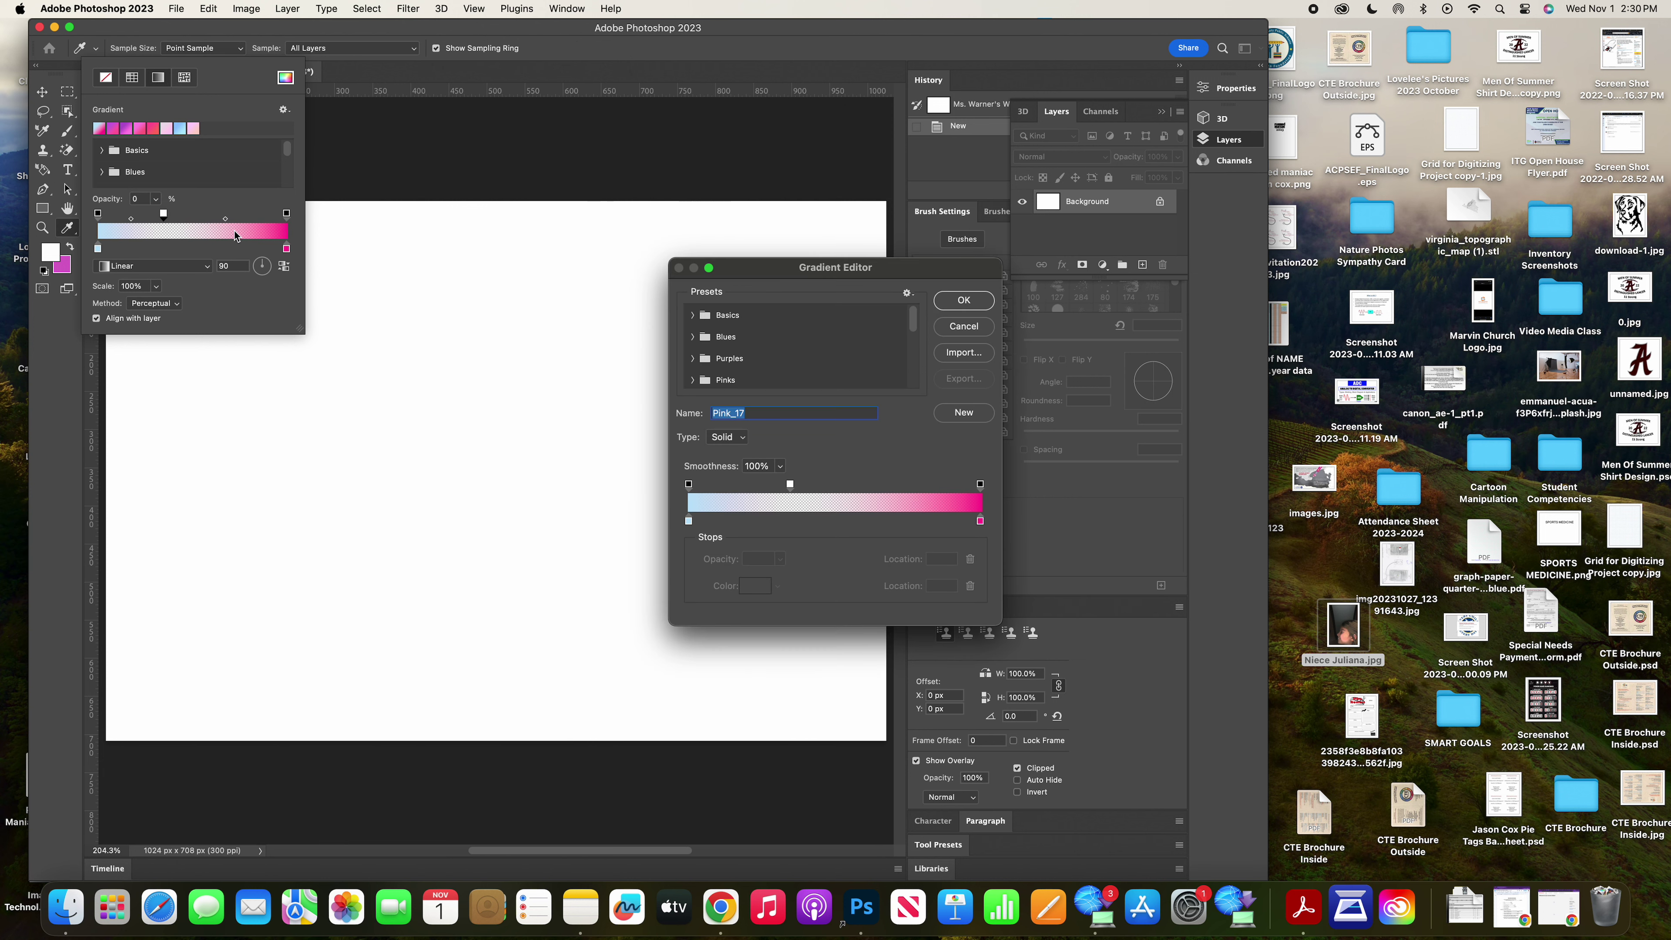
left_click(980, 326)
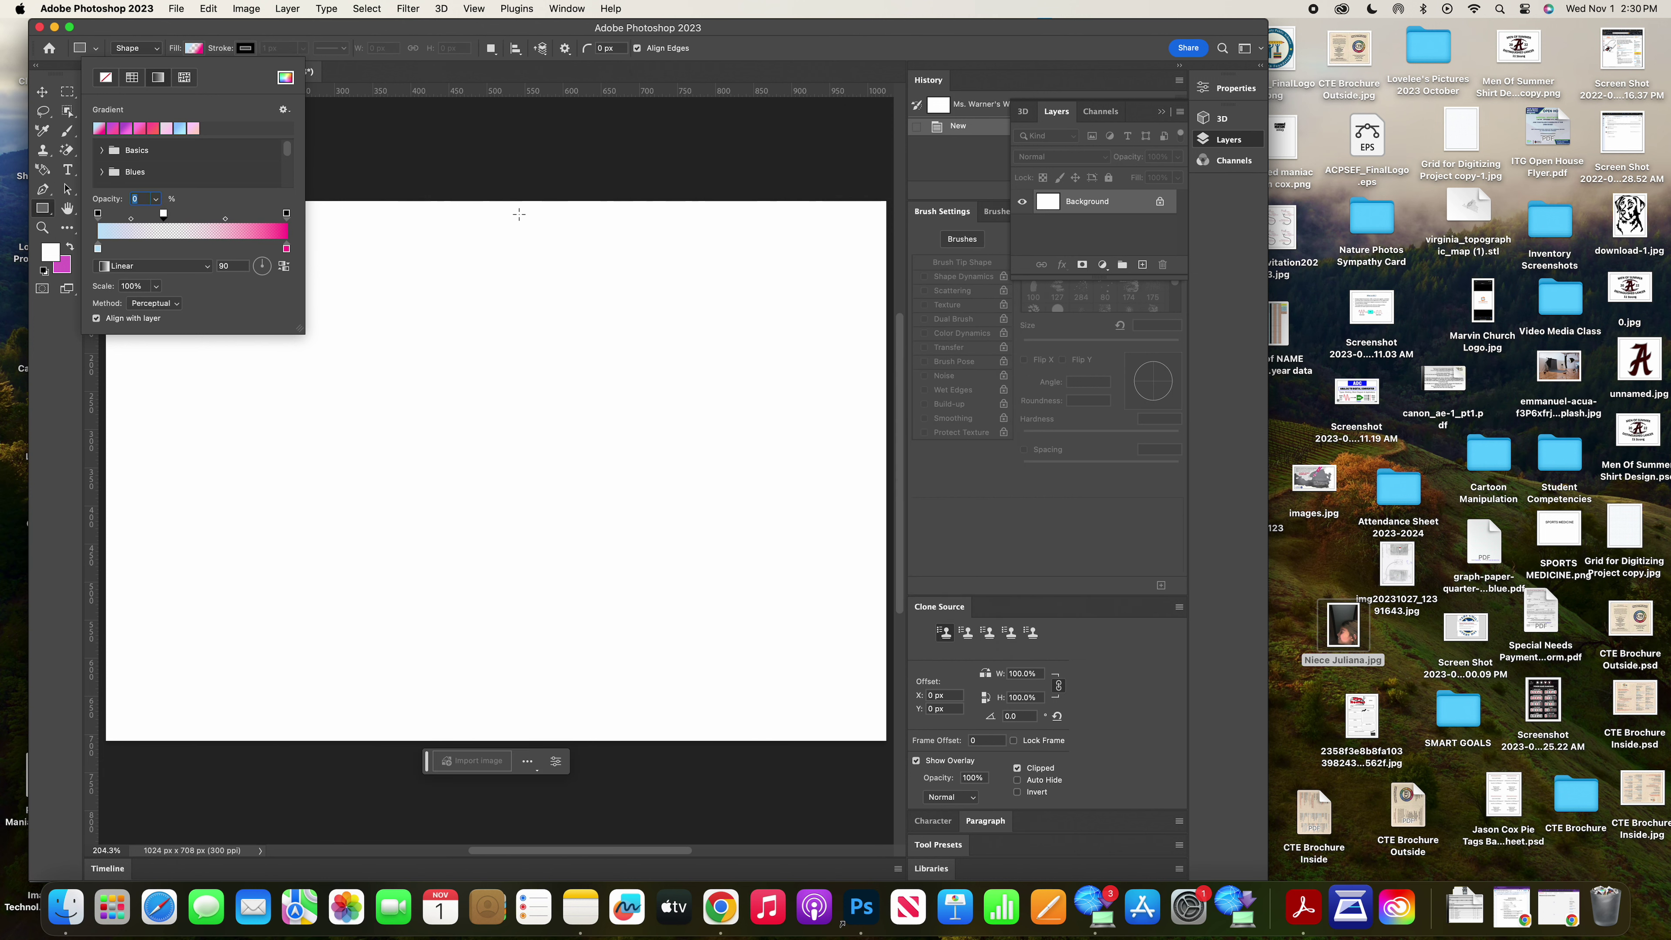
left_click(175, 129)
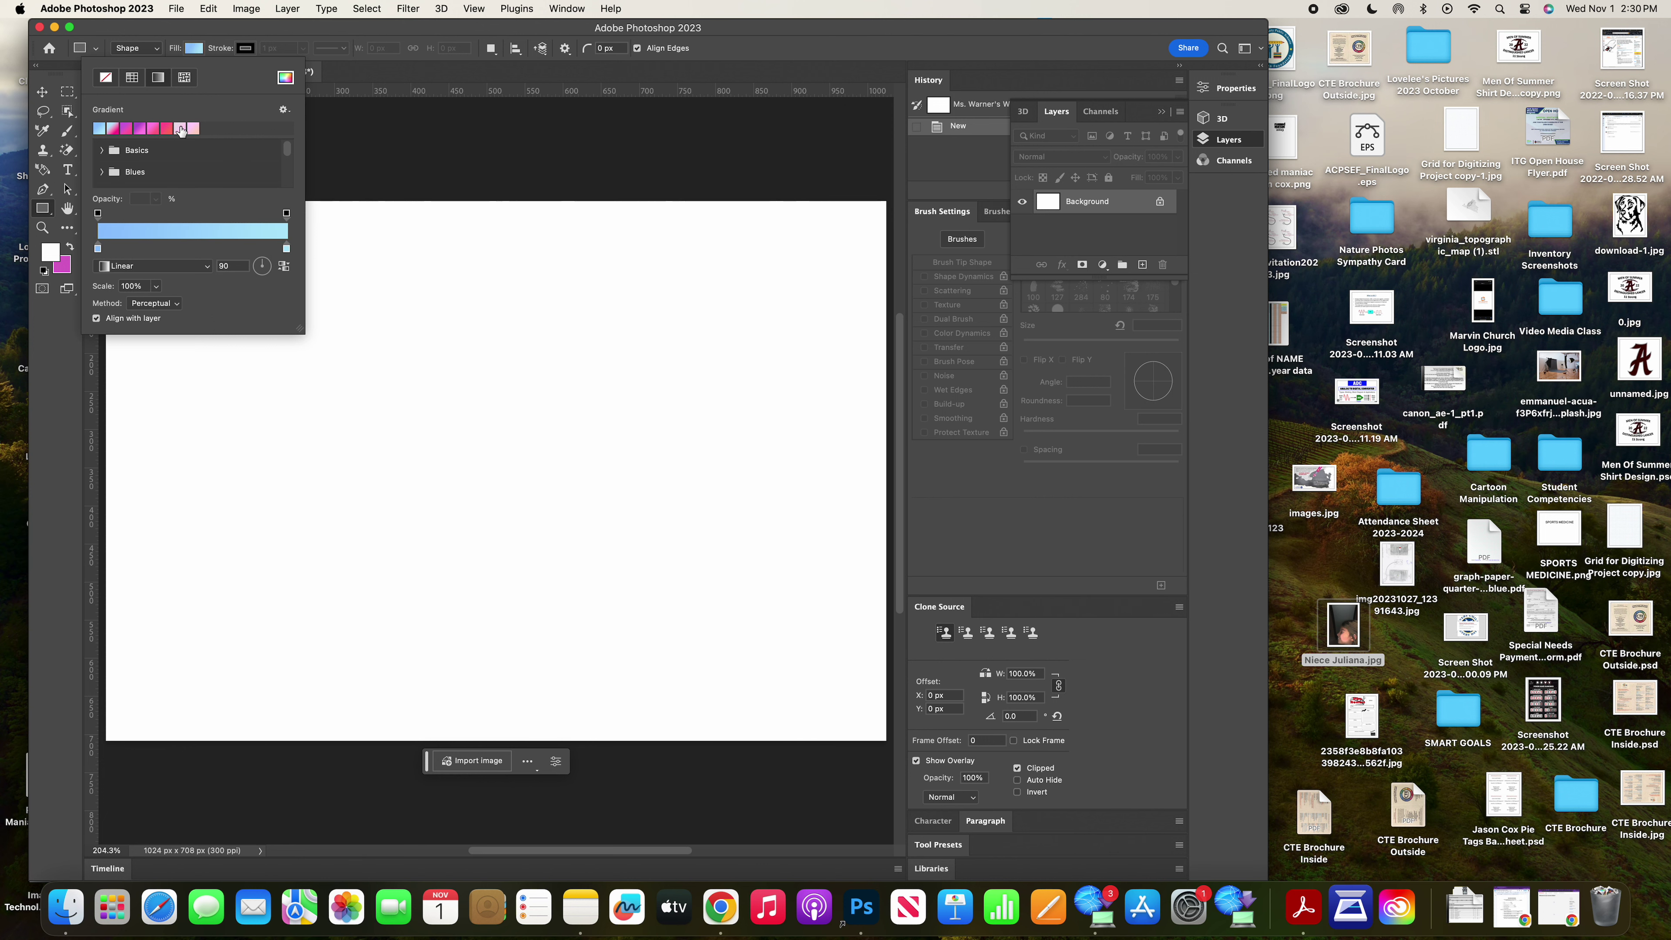
left_click(194, 49)
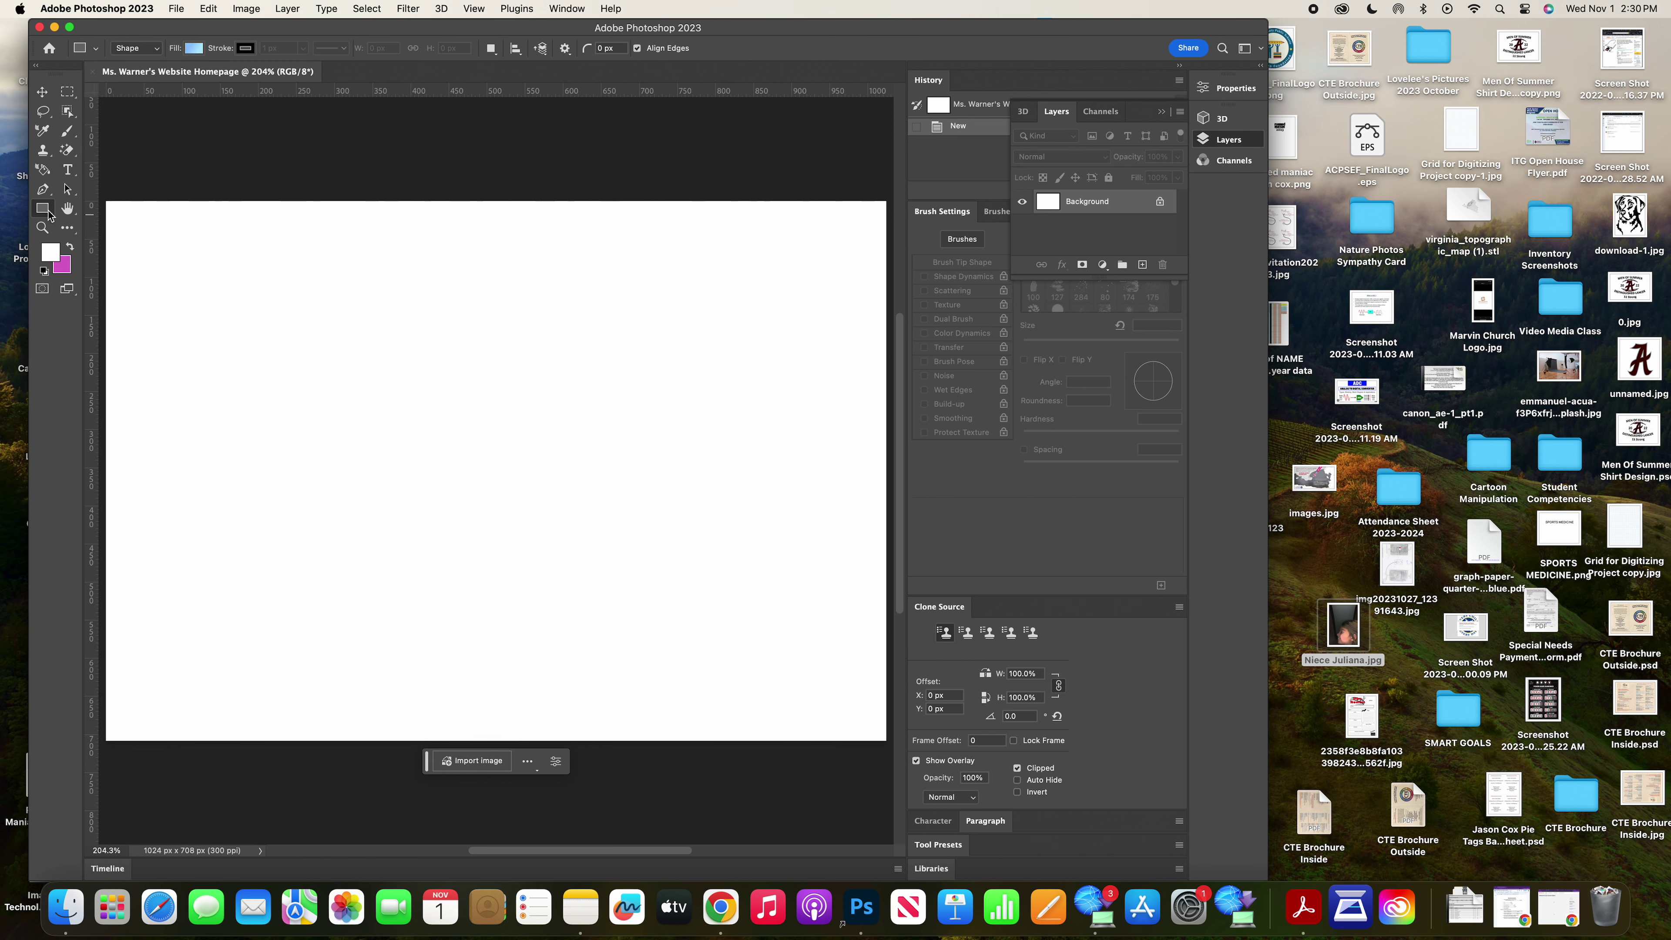
Step: Draw a gradient rectangle and stretch its edges to fill the canvas exactly
mouse_move(108, 198)
left_mouse_down()
mouse_move(141, 456)
mouse_move(900, 756)
mouse_move(874, 757)
left_mouse_up()
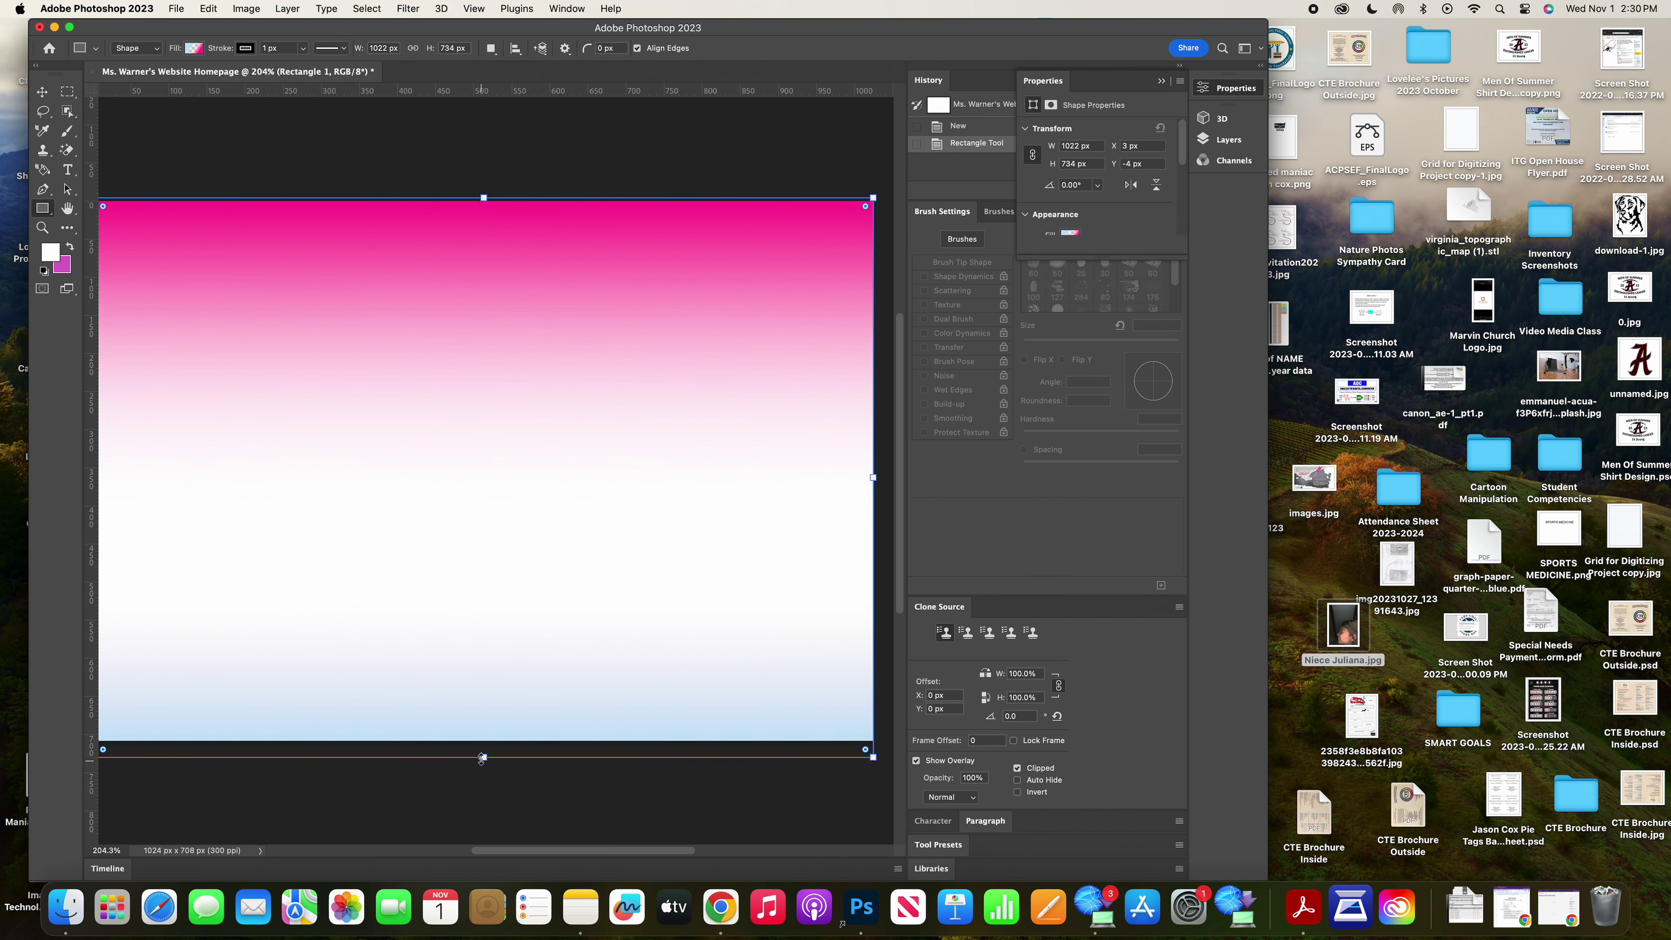
left_click_drag(484, 757, 484, 741)
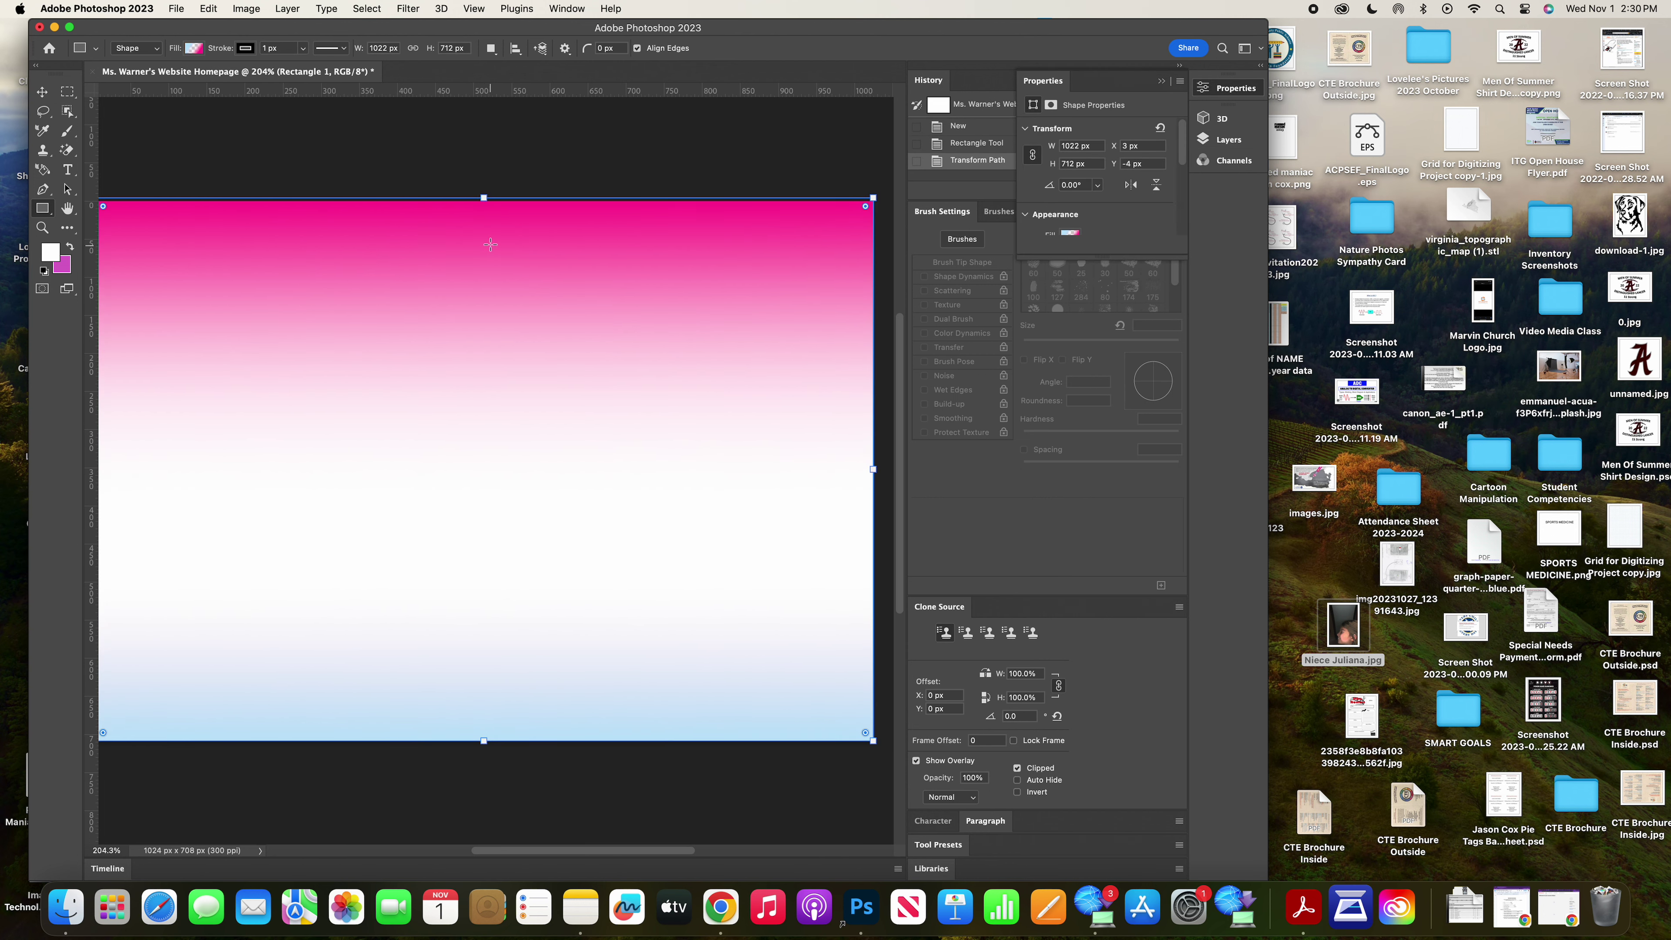
left_click_drag(484, 198, 484, 201)
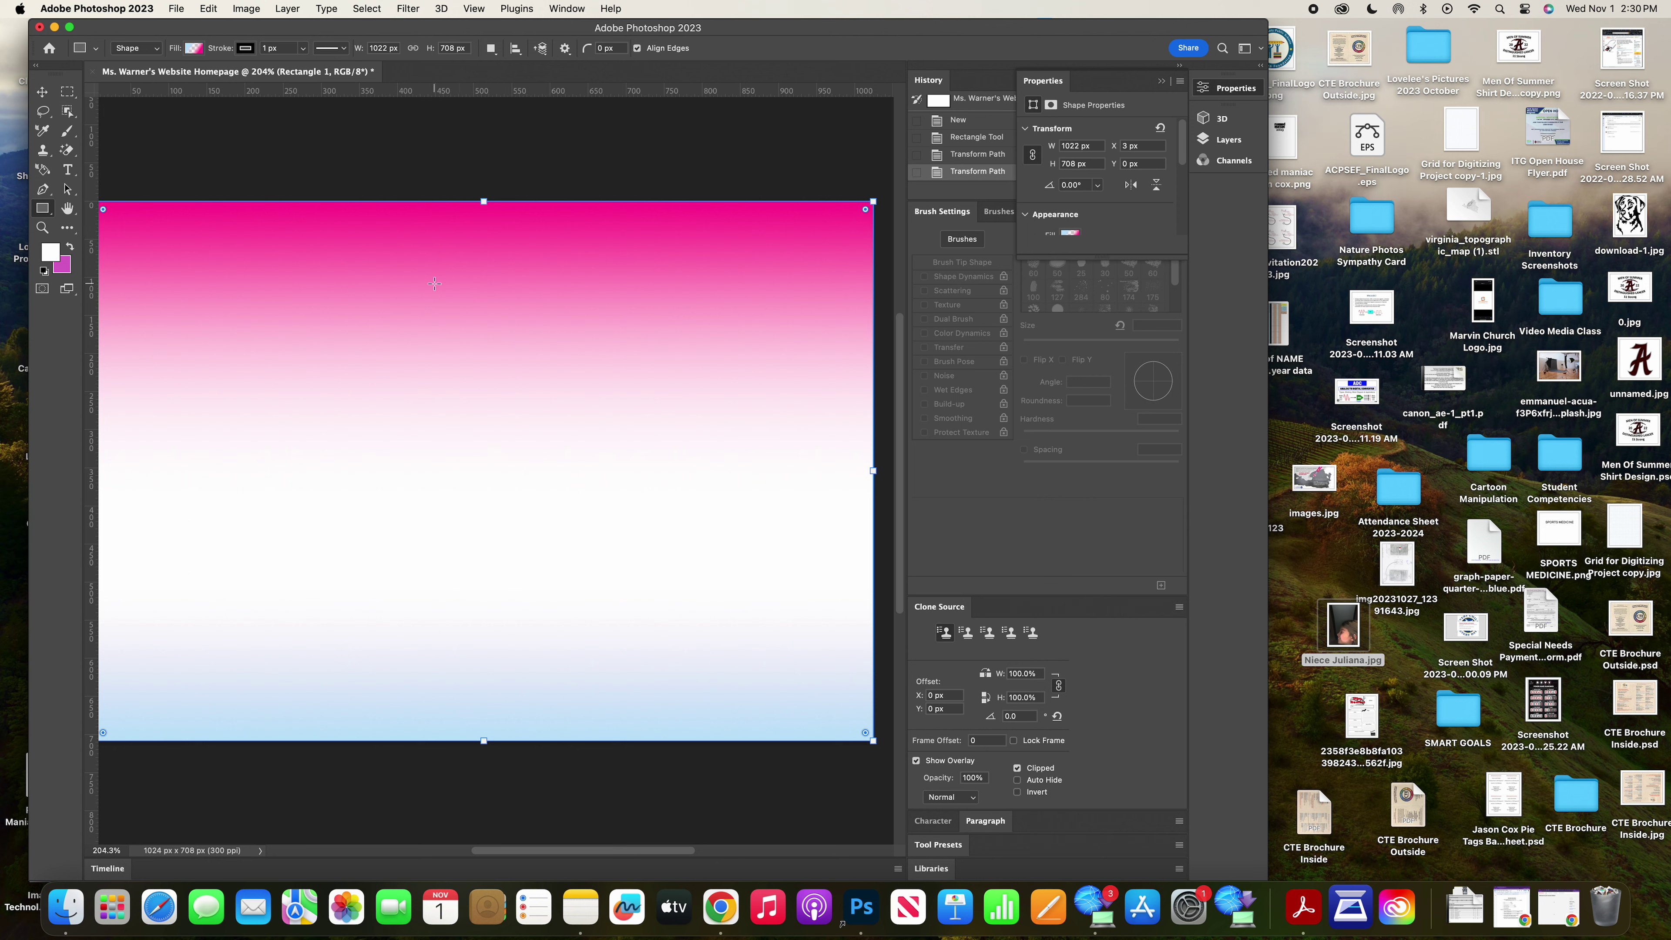
scroll(434, 284, "left", 5)
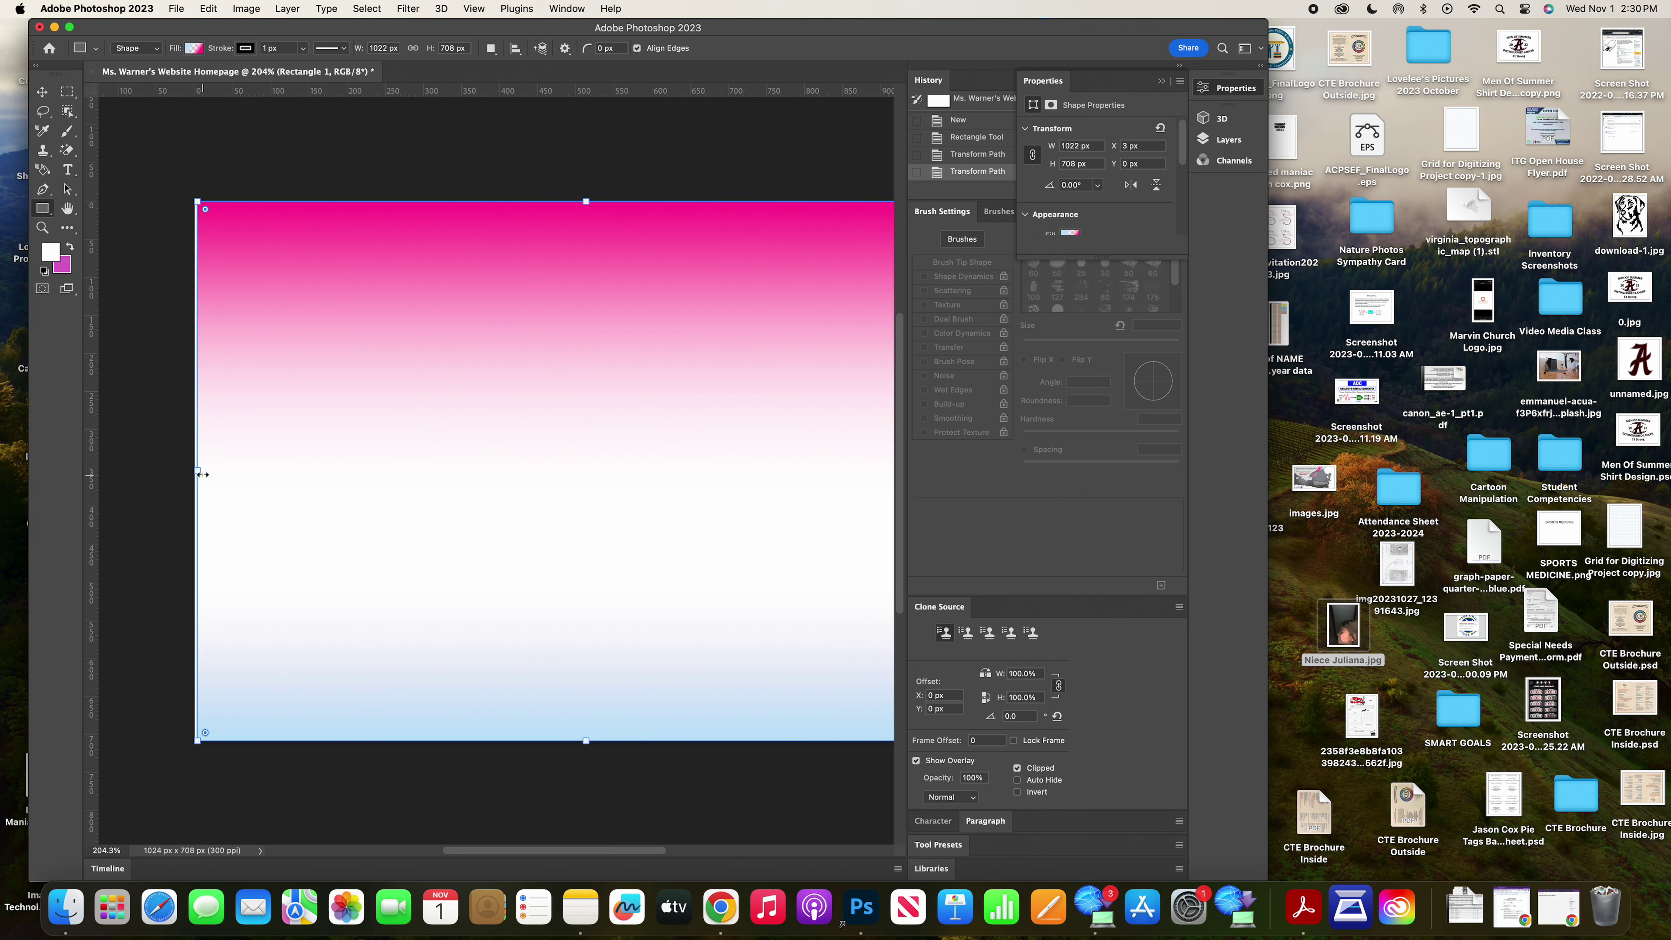
left_click_drag(198, 470, 190, 470)
scroll(454, 437, "right", 5)
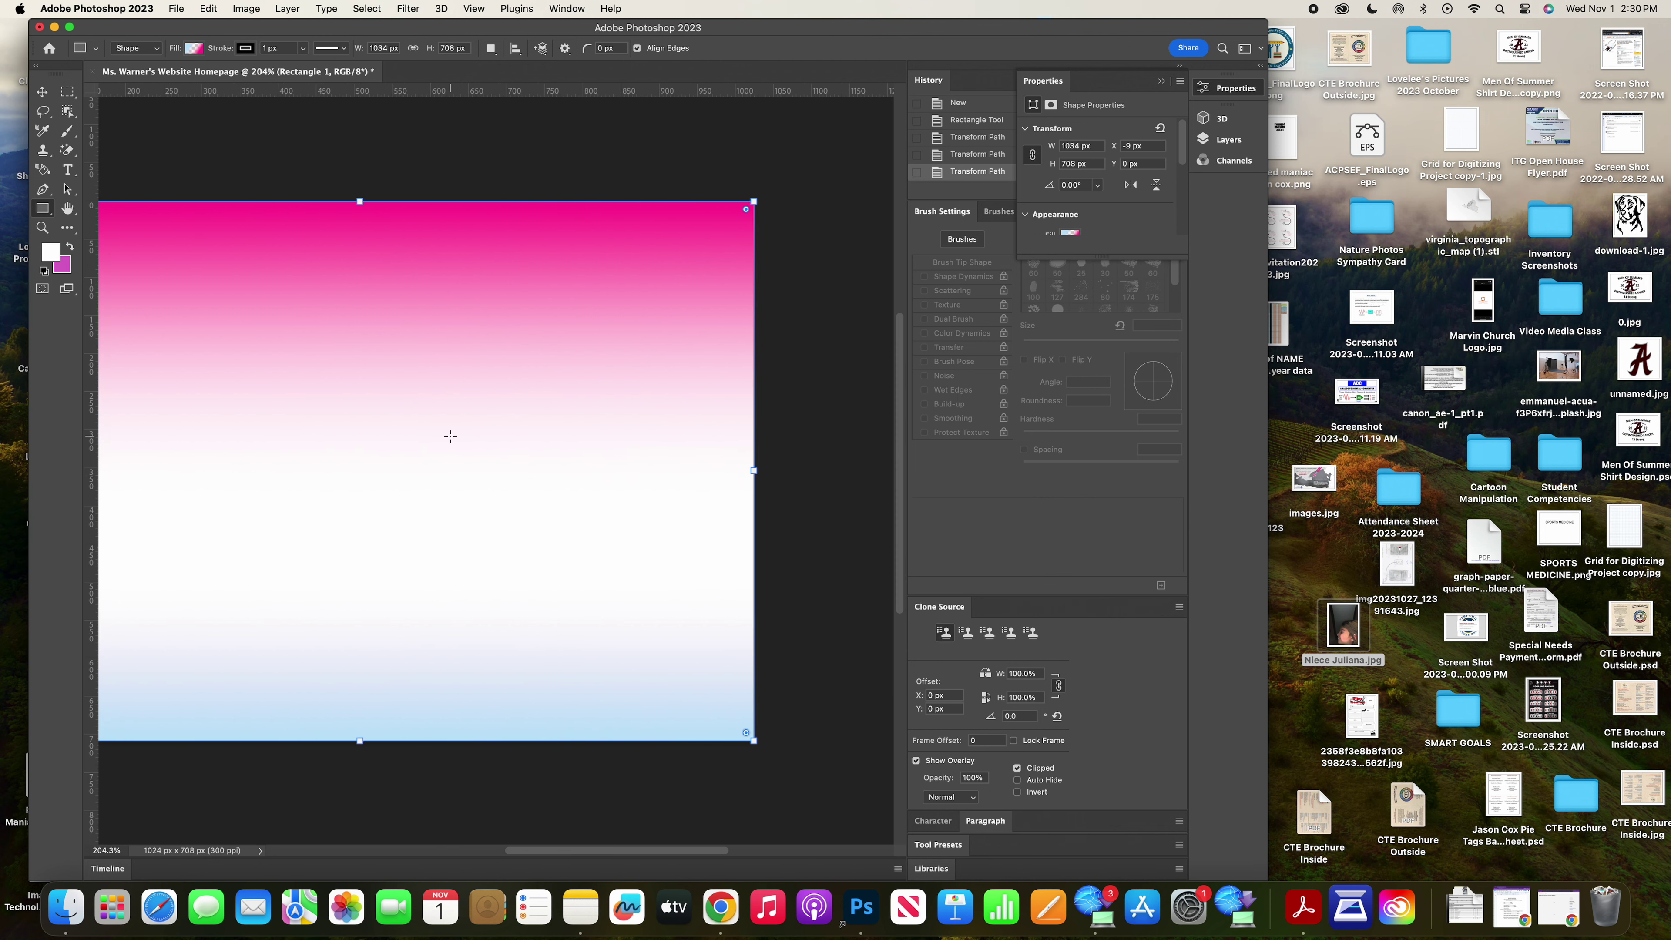
scroll(454, 436, "left", 2)
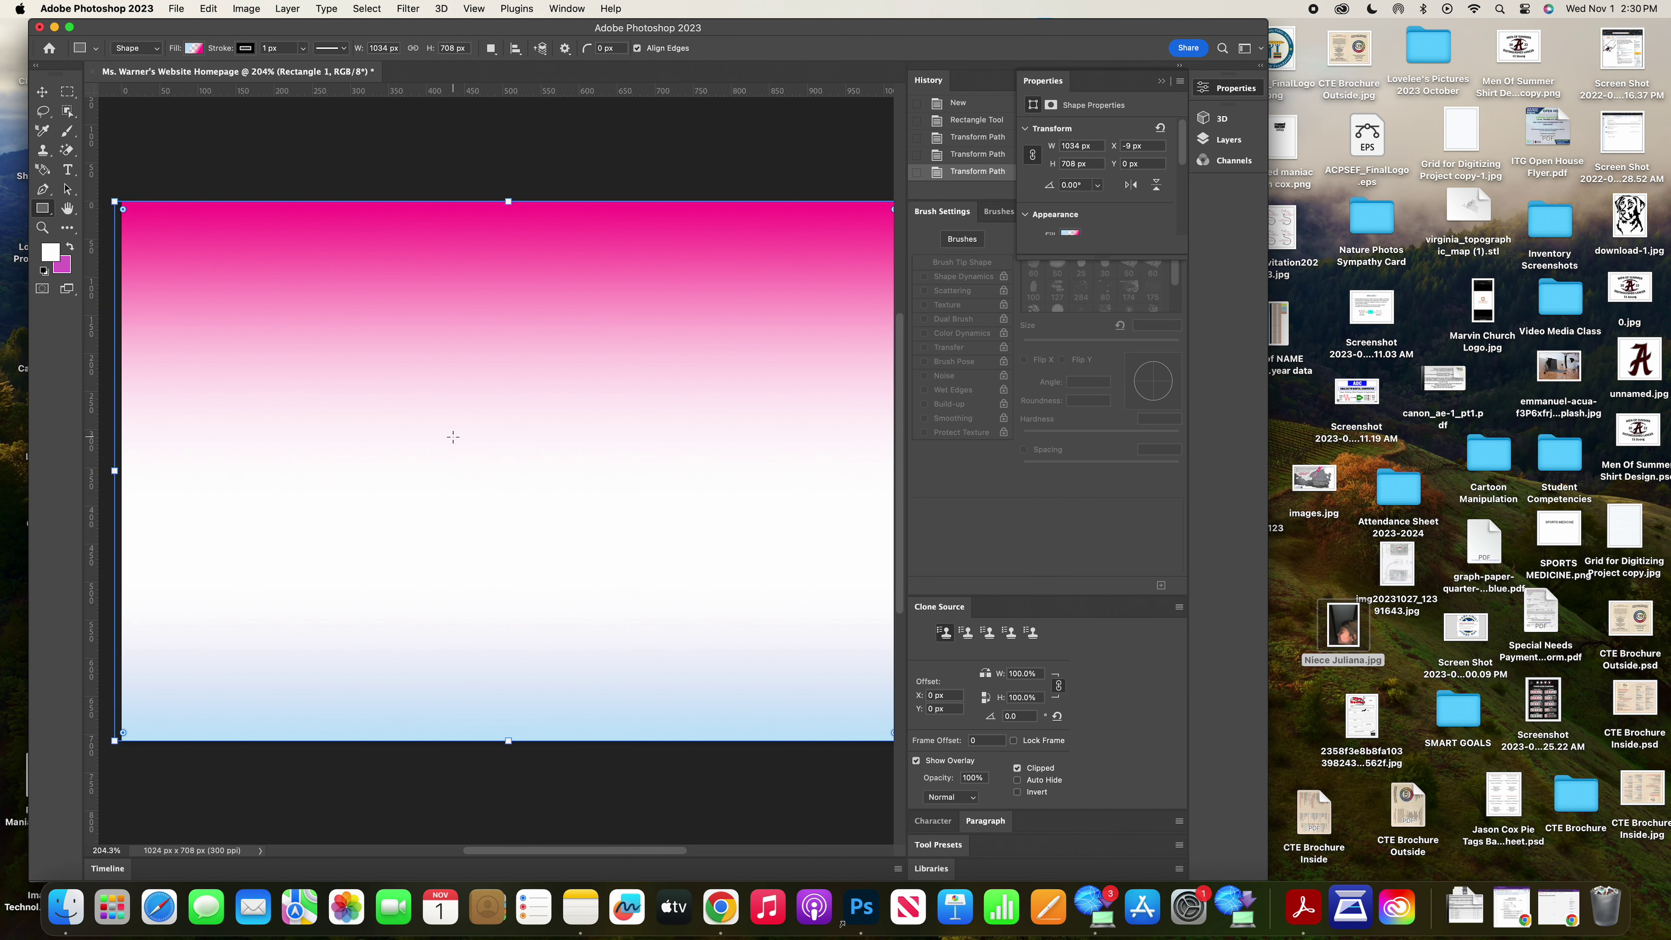
left_click(176, 7)
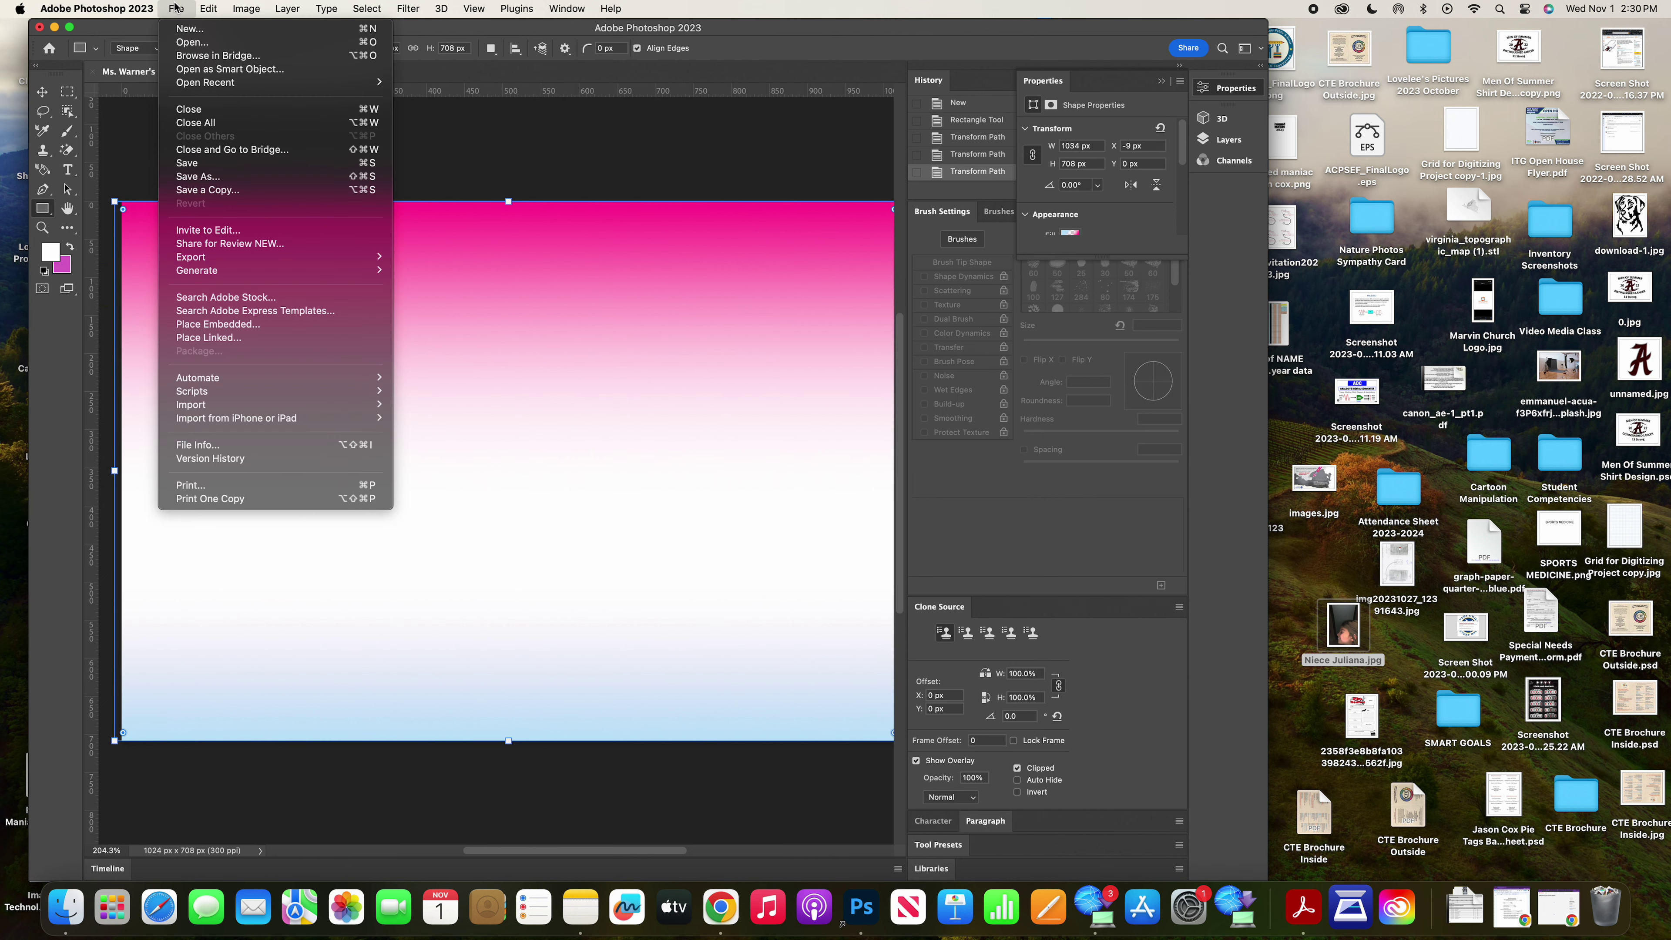
Step: Save the design via Save As into a new 'Ms. Warner' homepage folder on the Desktop
left_click(206, 177)
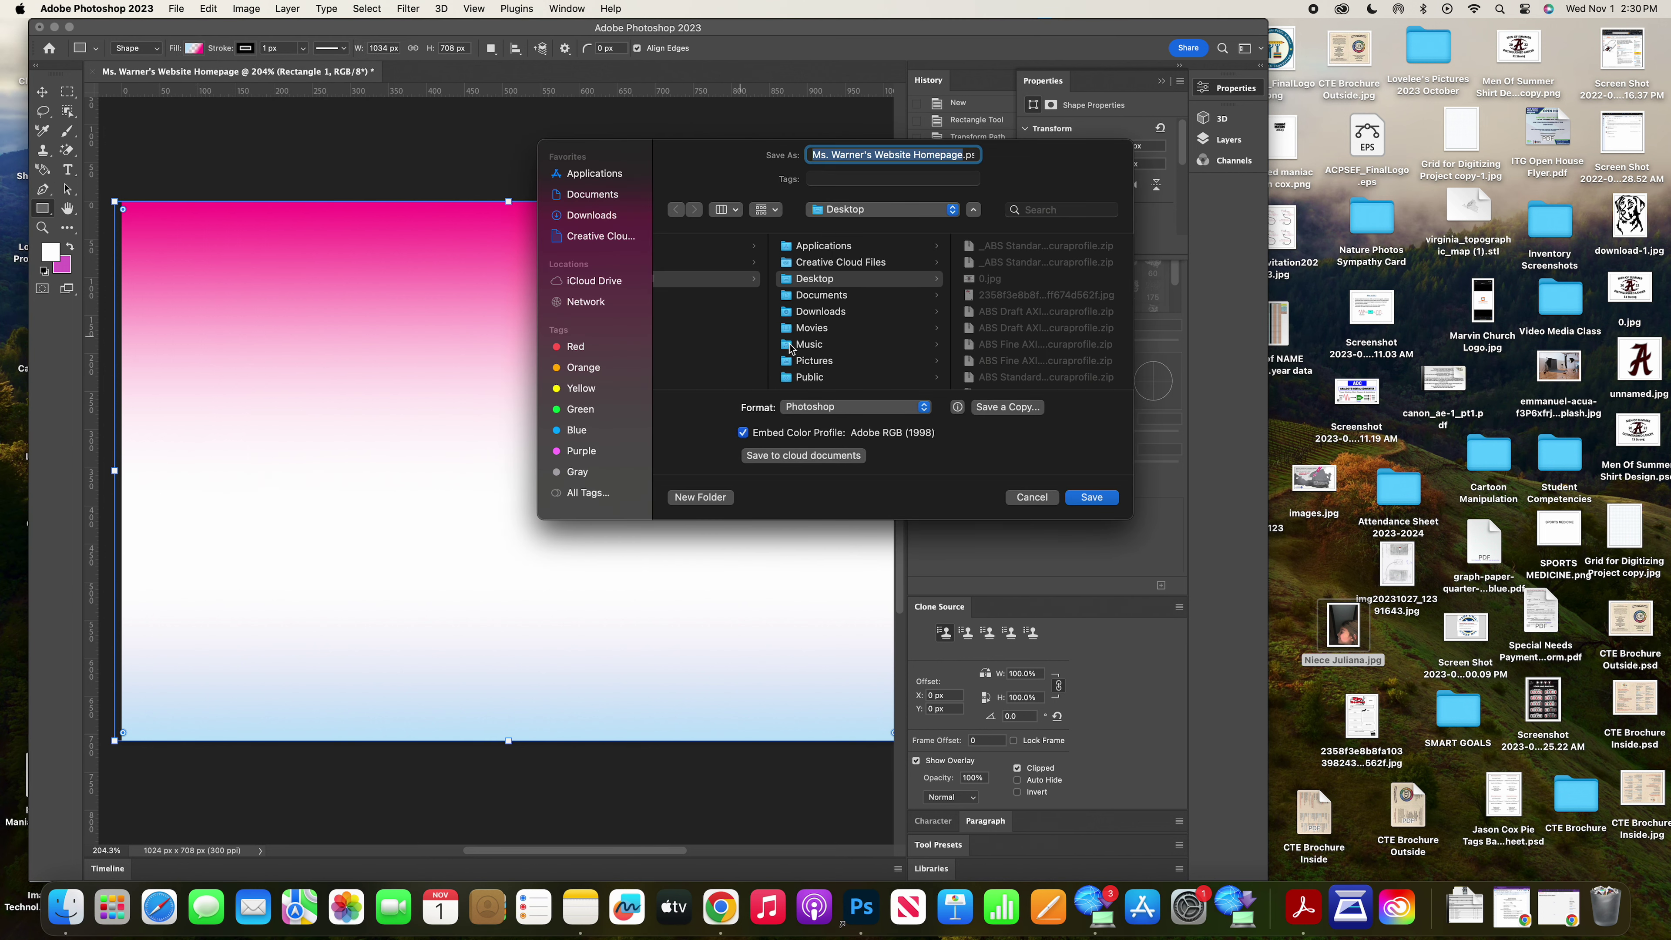
left_click(699, 498)
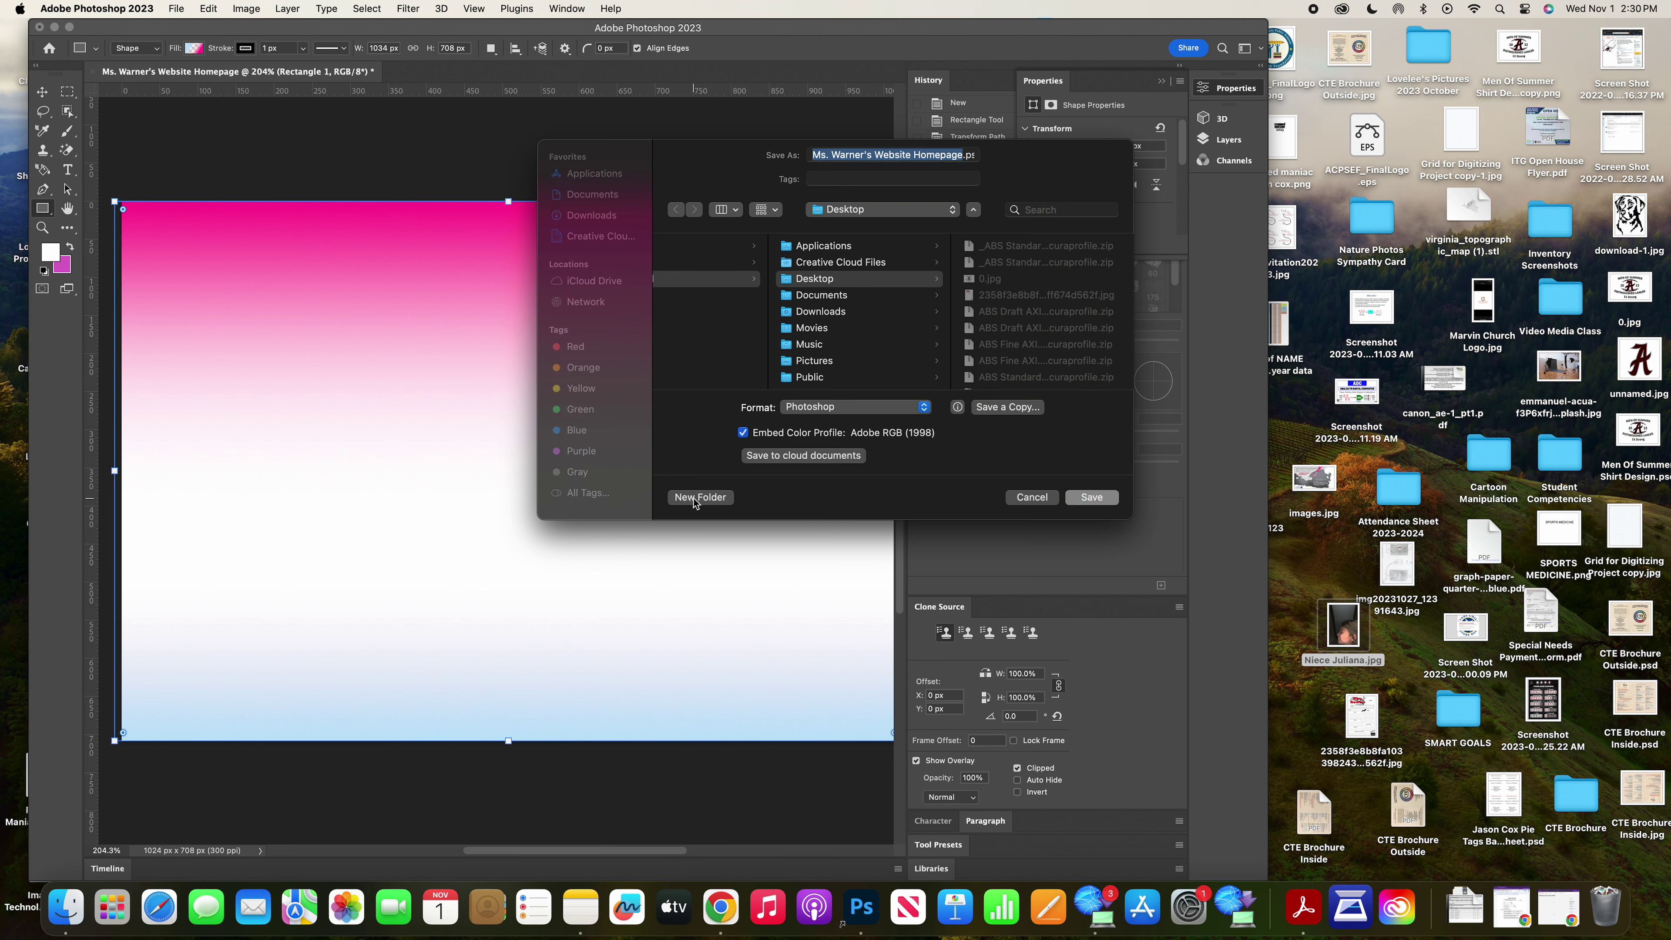
key("BackSpace")
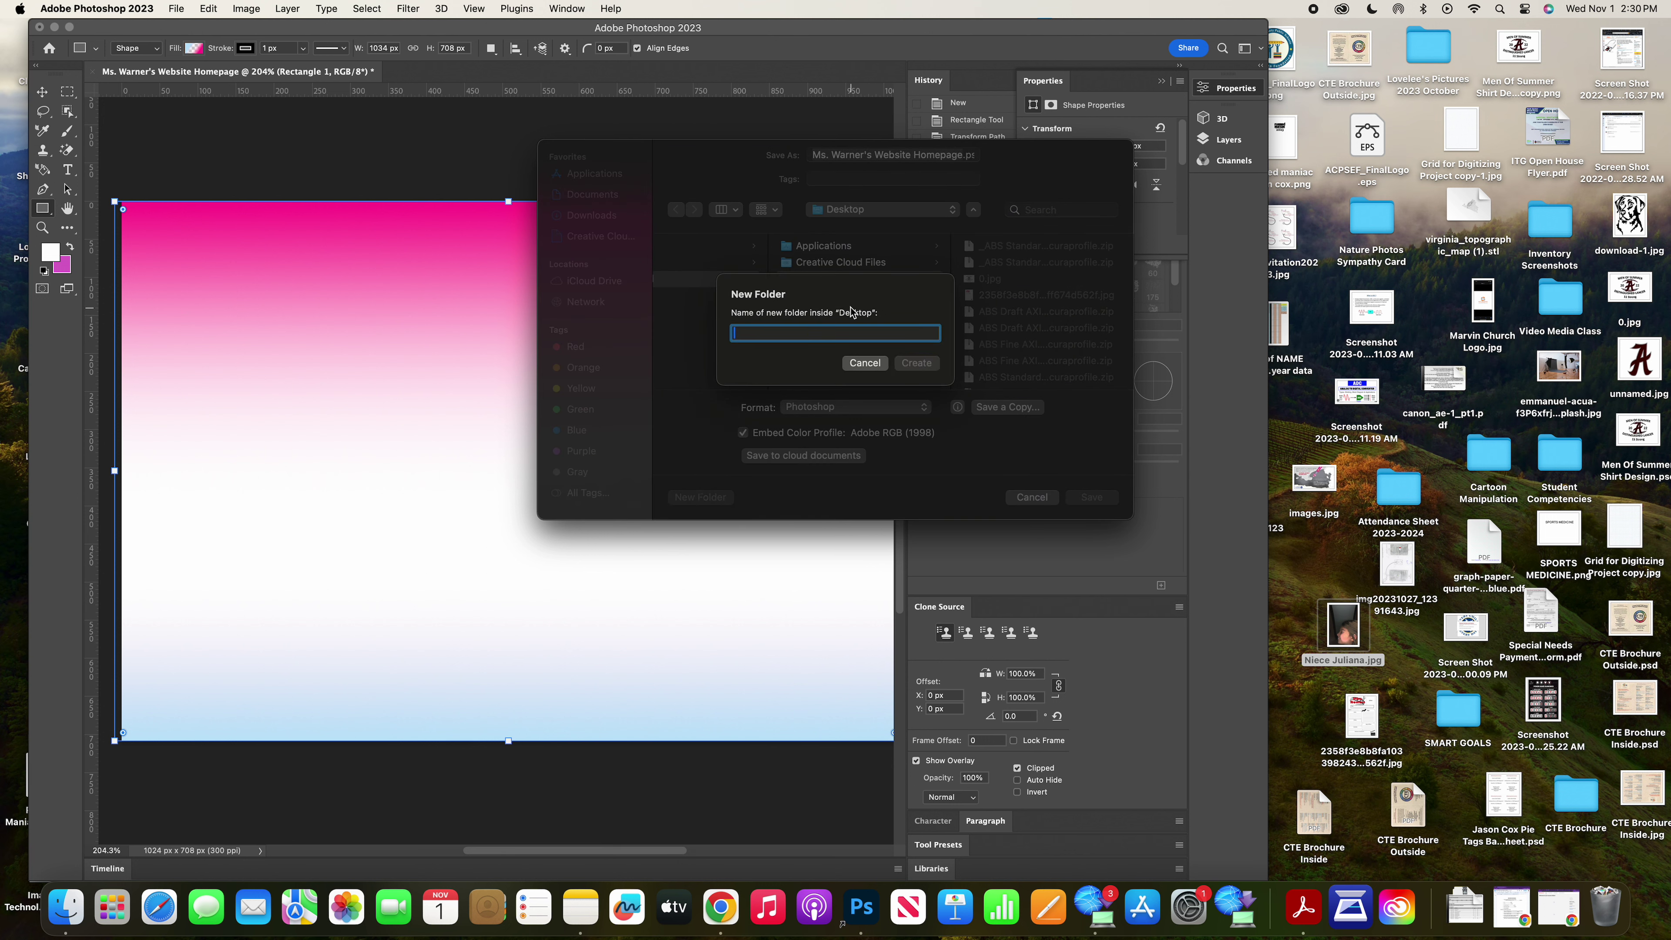
type("Website Homepage")
type("Ms. W")
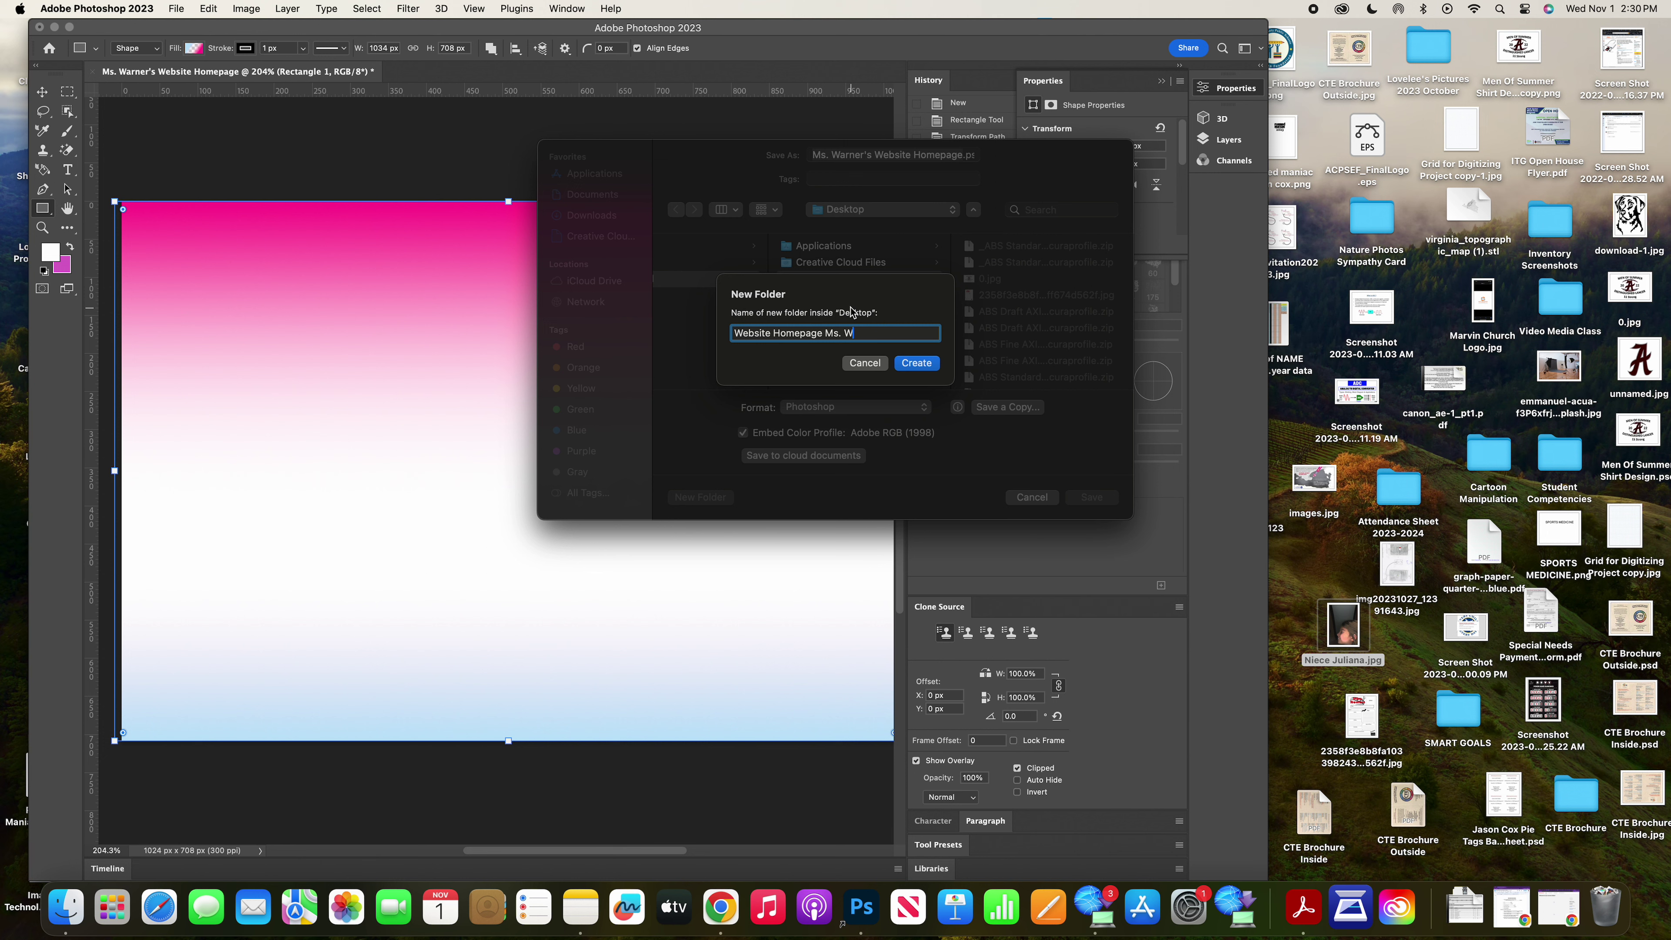
type("arner")
left_click(912, 364)
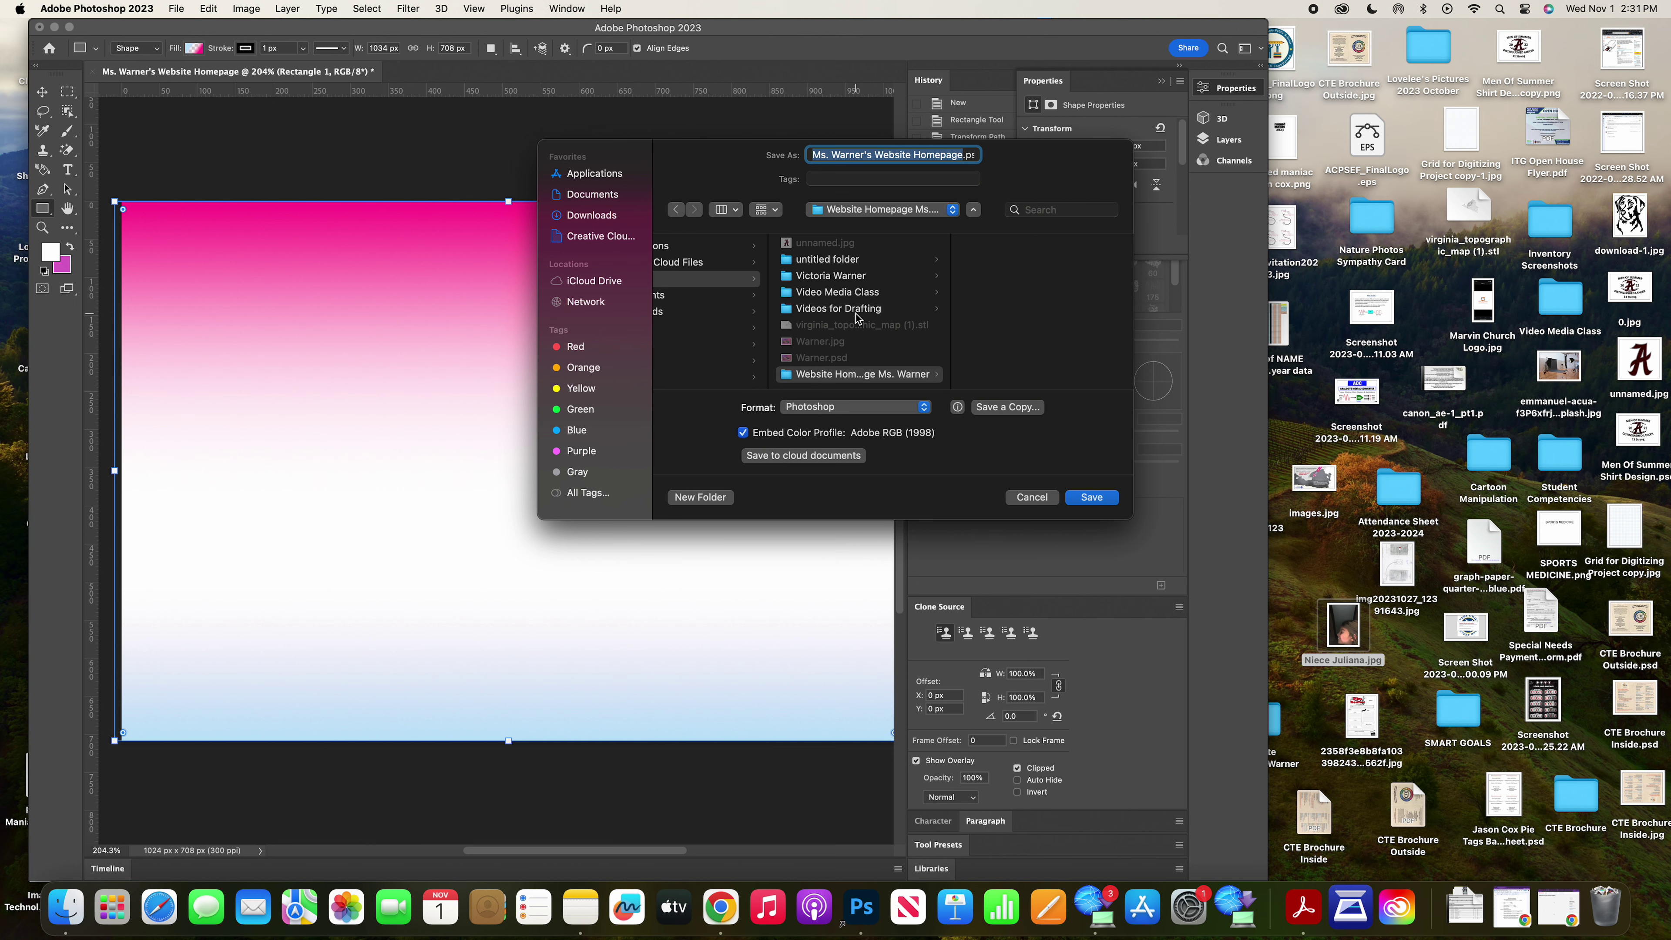
left_click(888, 373)
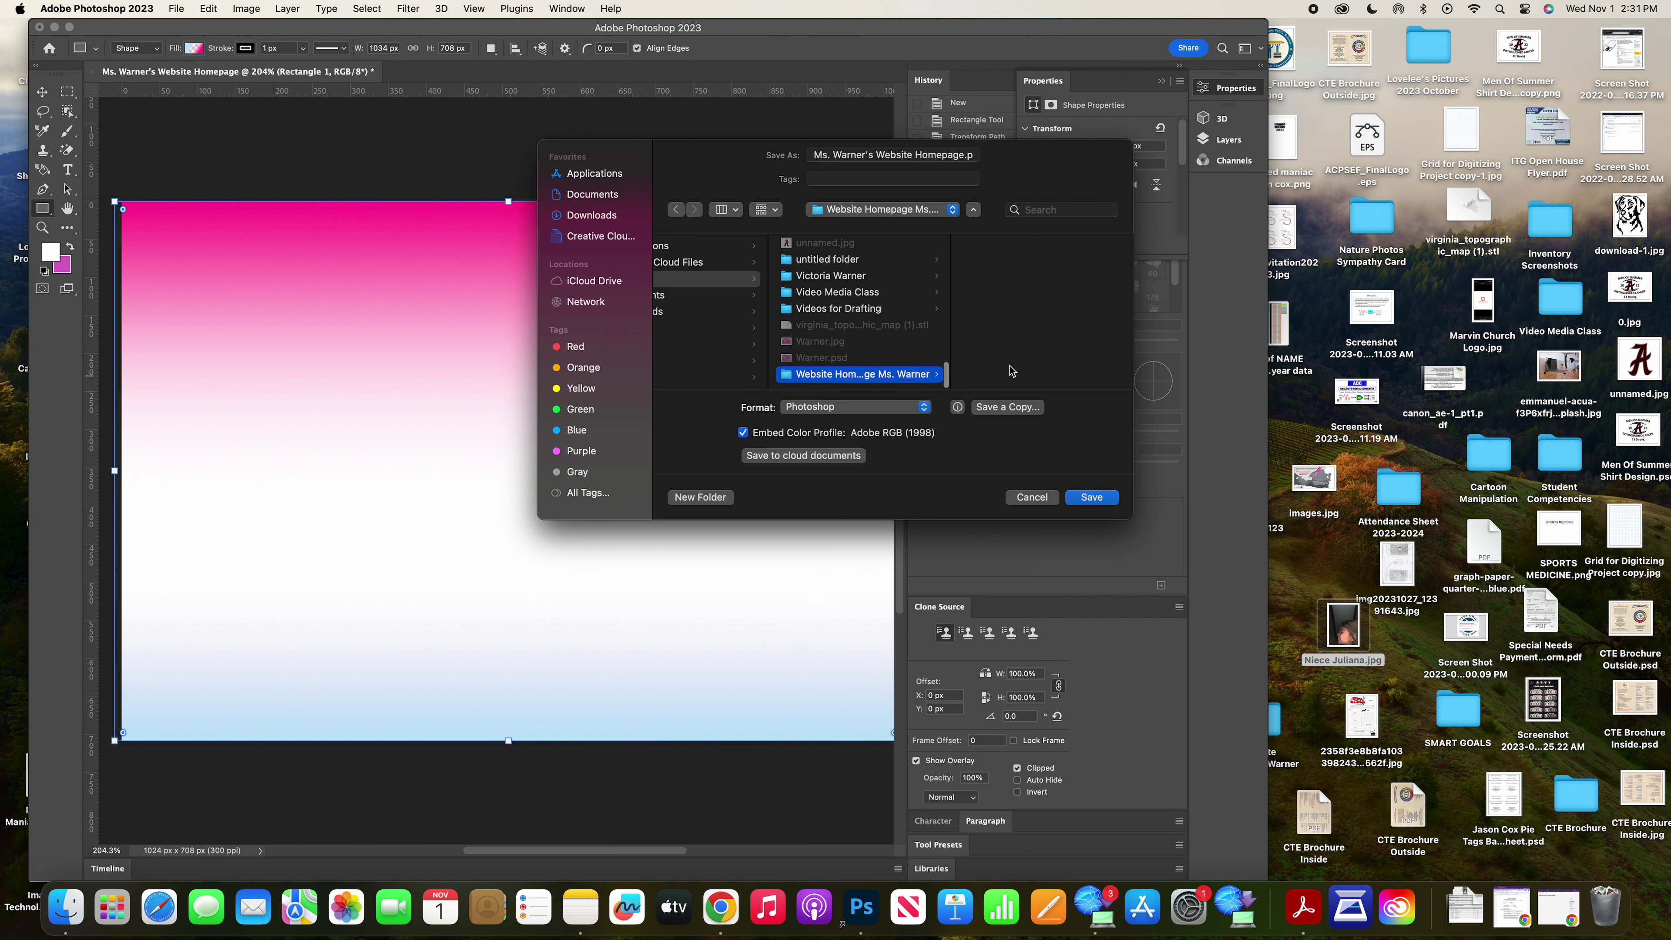
left_click(1097, 501)
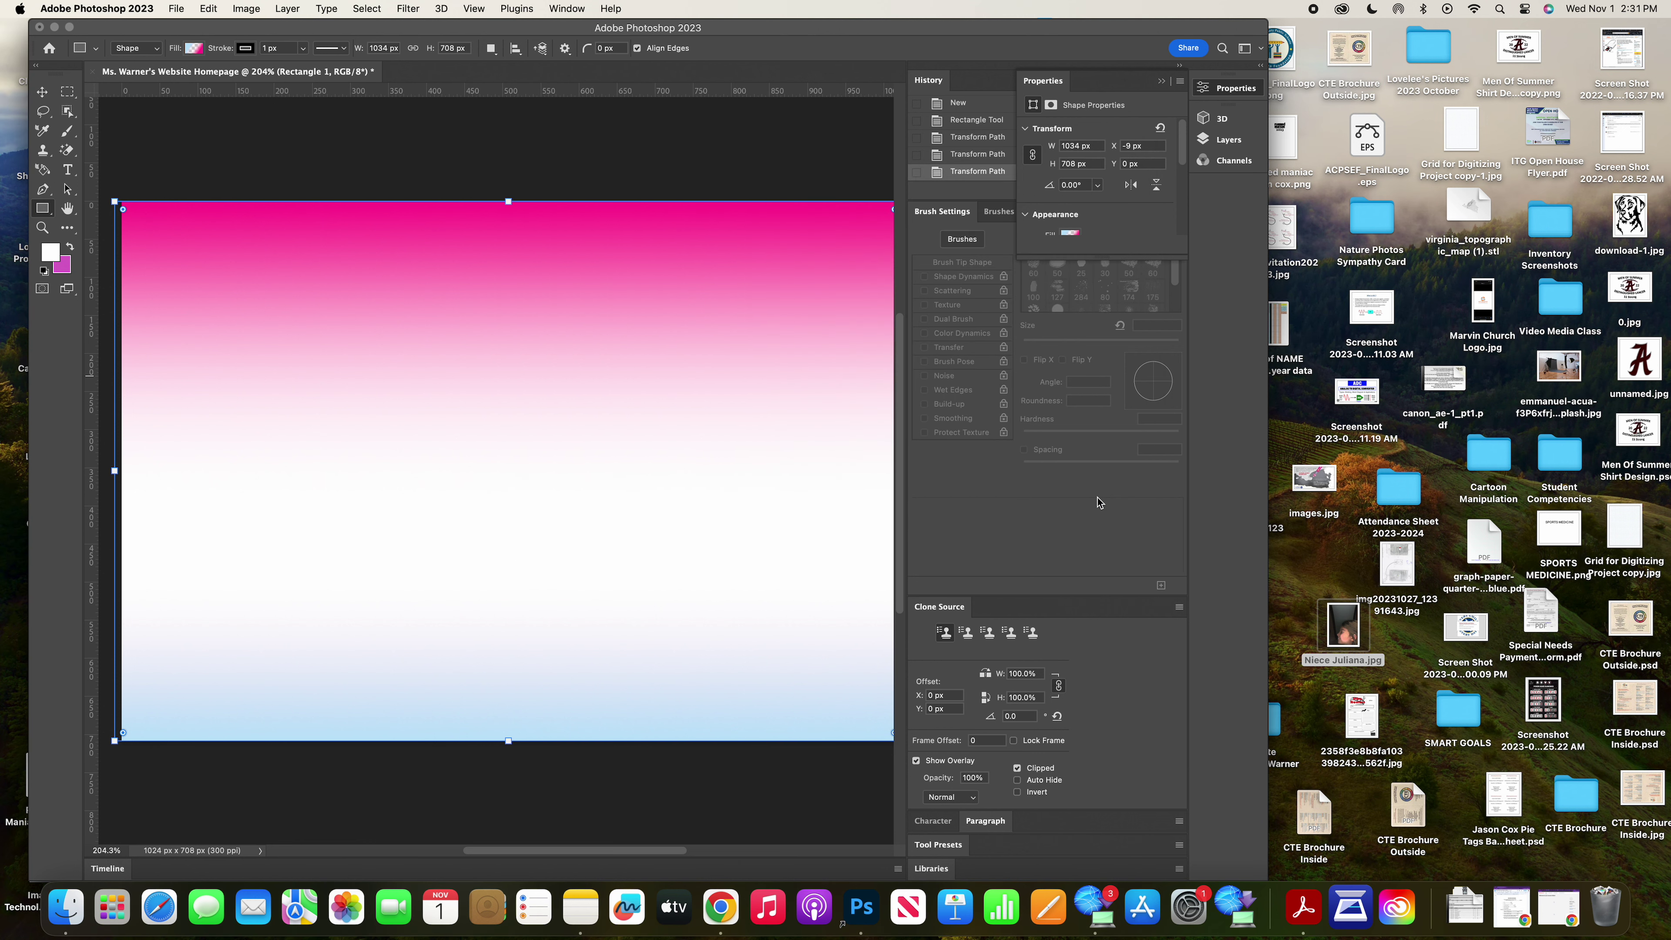
Step: Confirm the Photoshop save options and switch to the Horizontal Type tool
left_click(1017, 402)
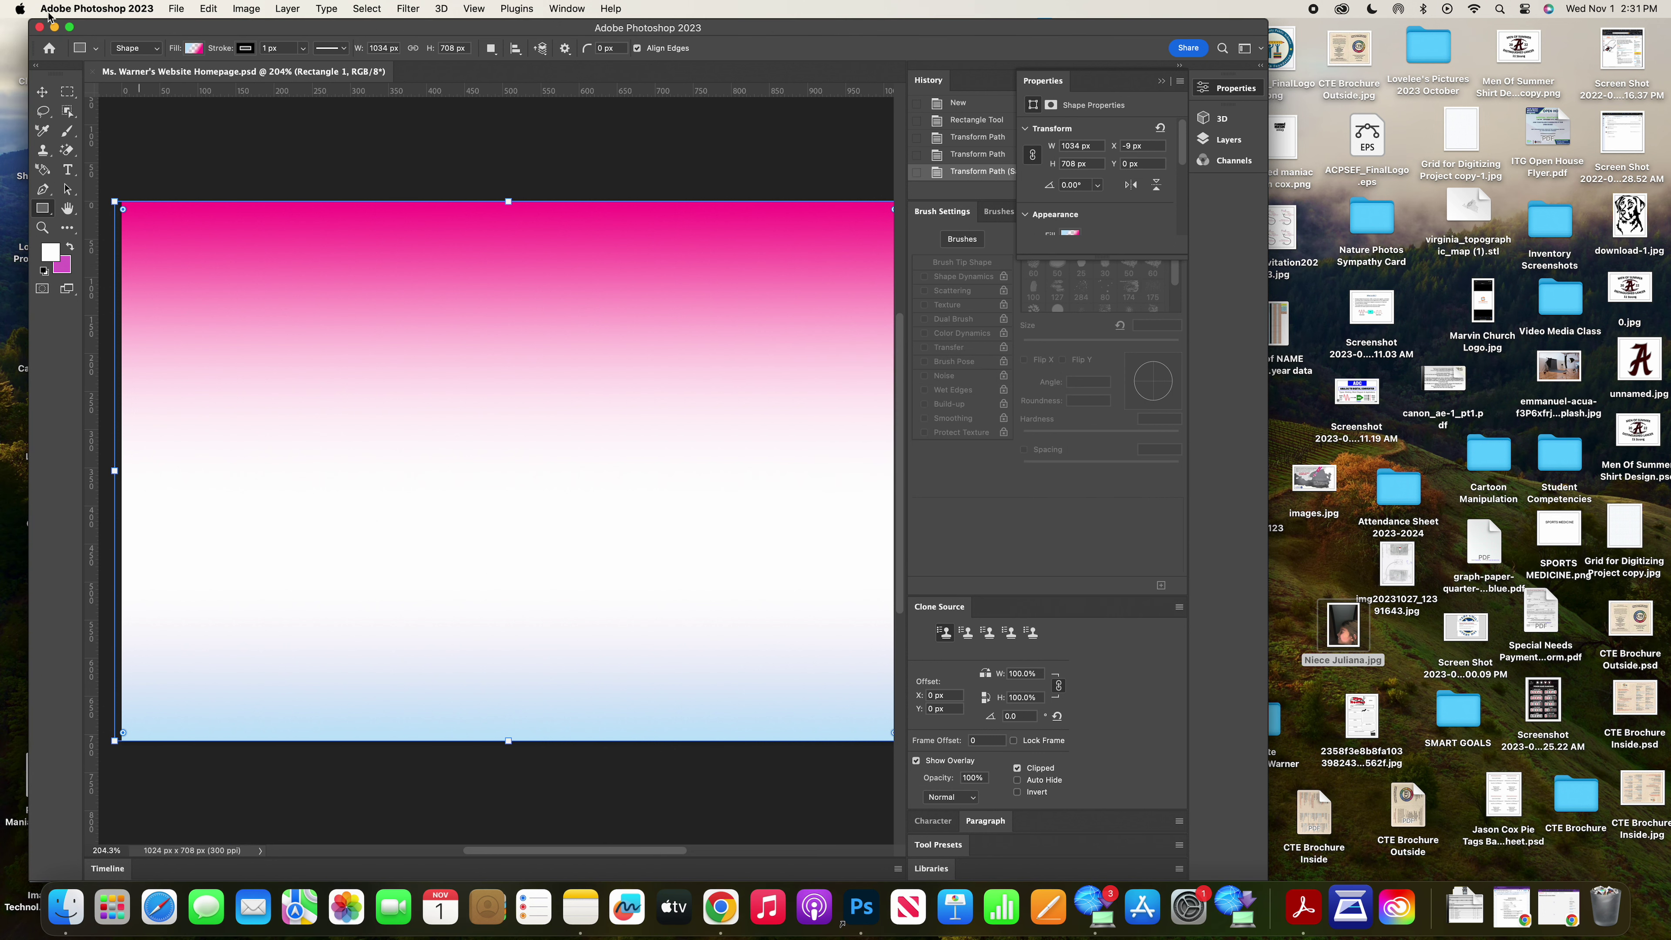
left_click(67, 189)
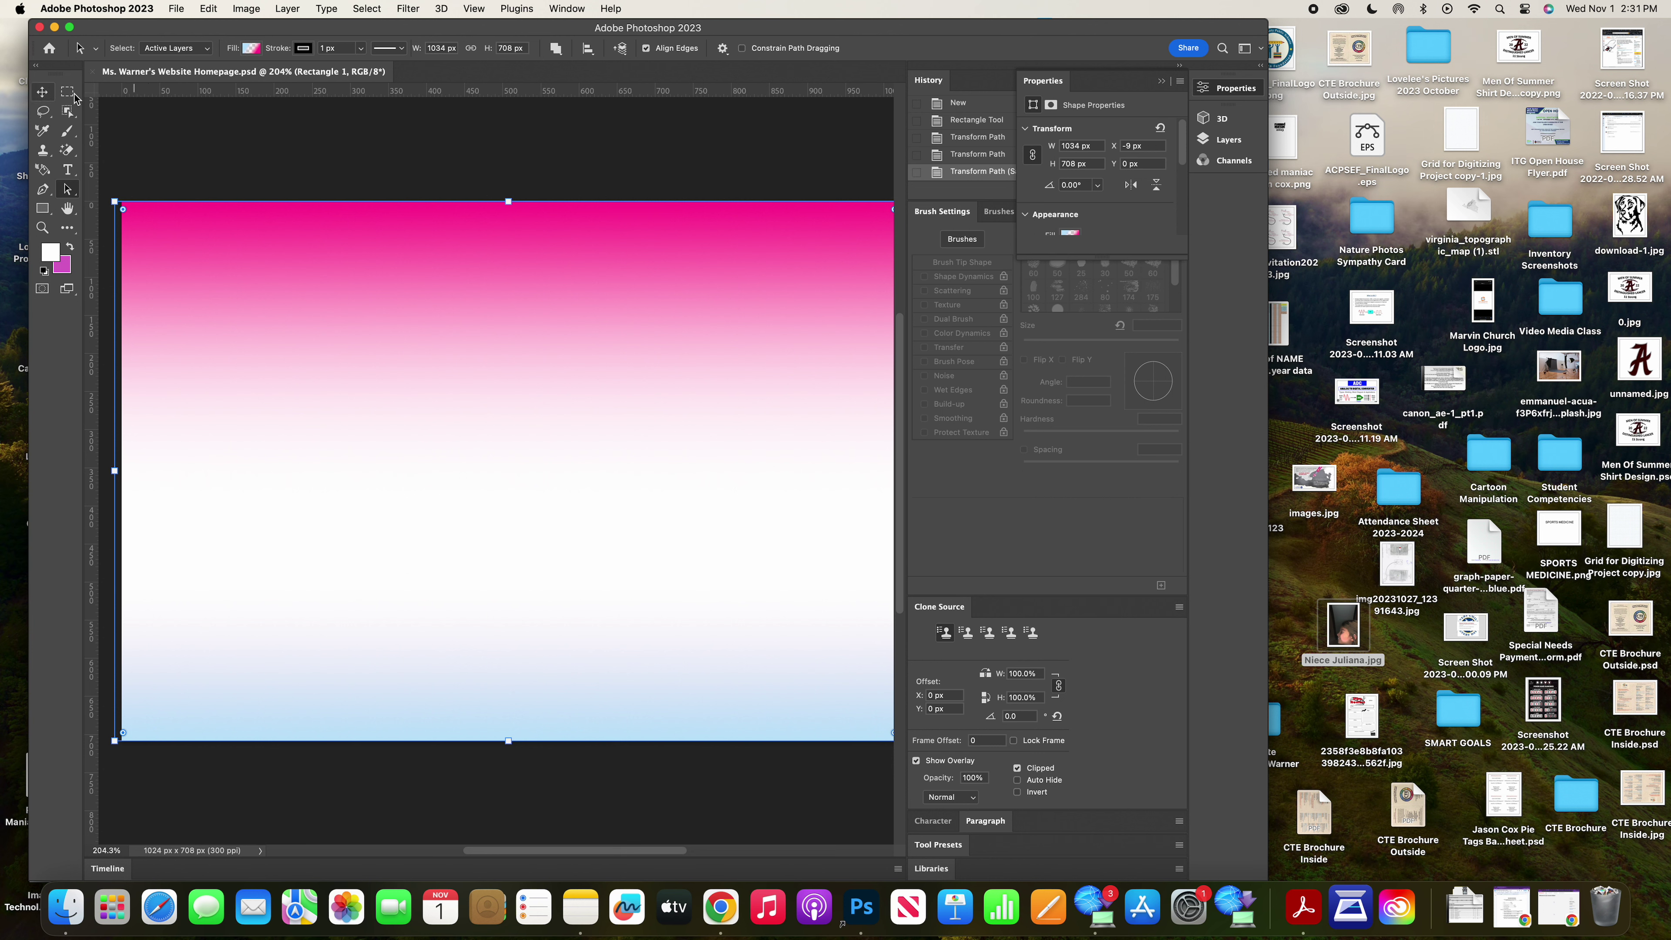
left_click(68, 171)
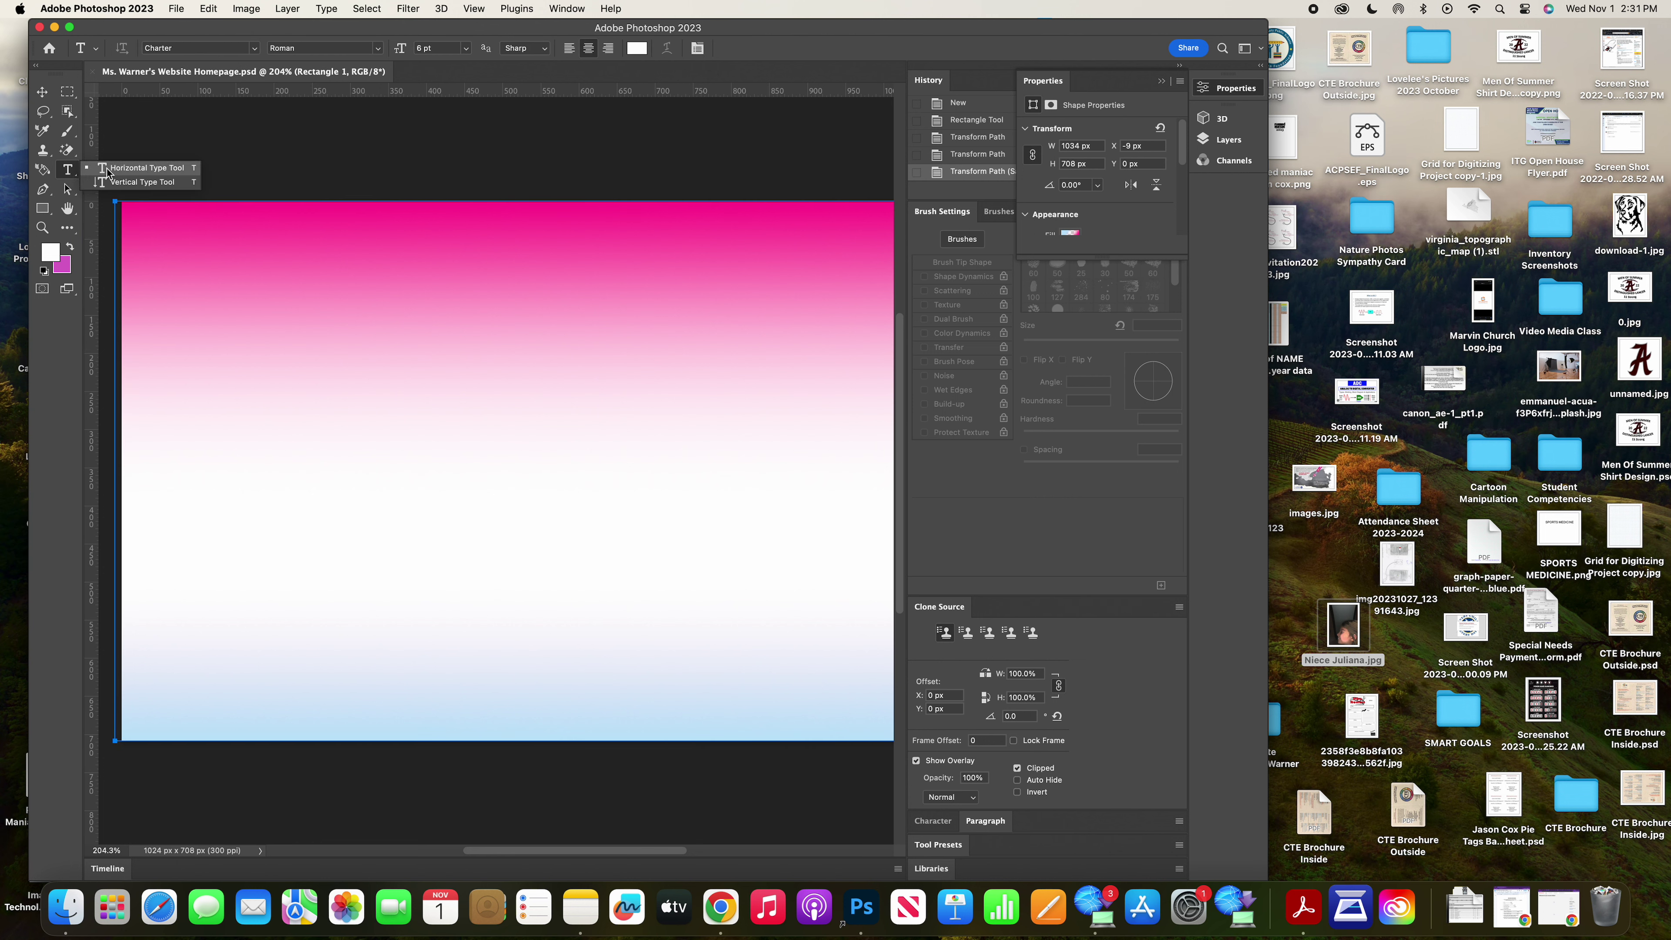
left_click(135, 168)
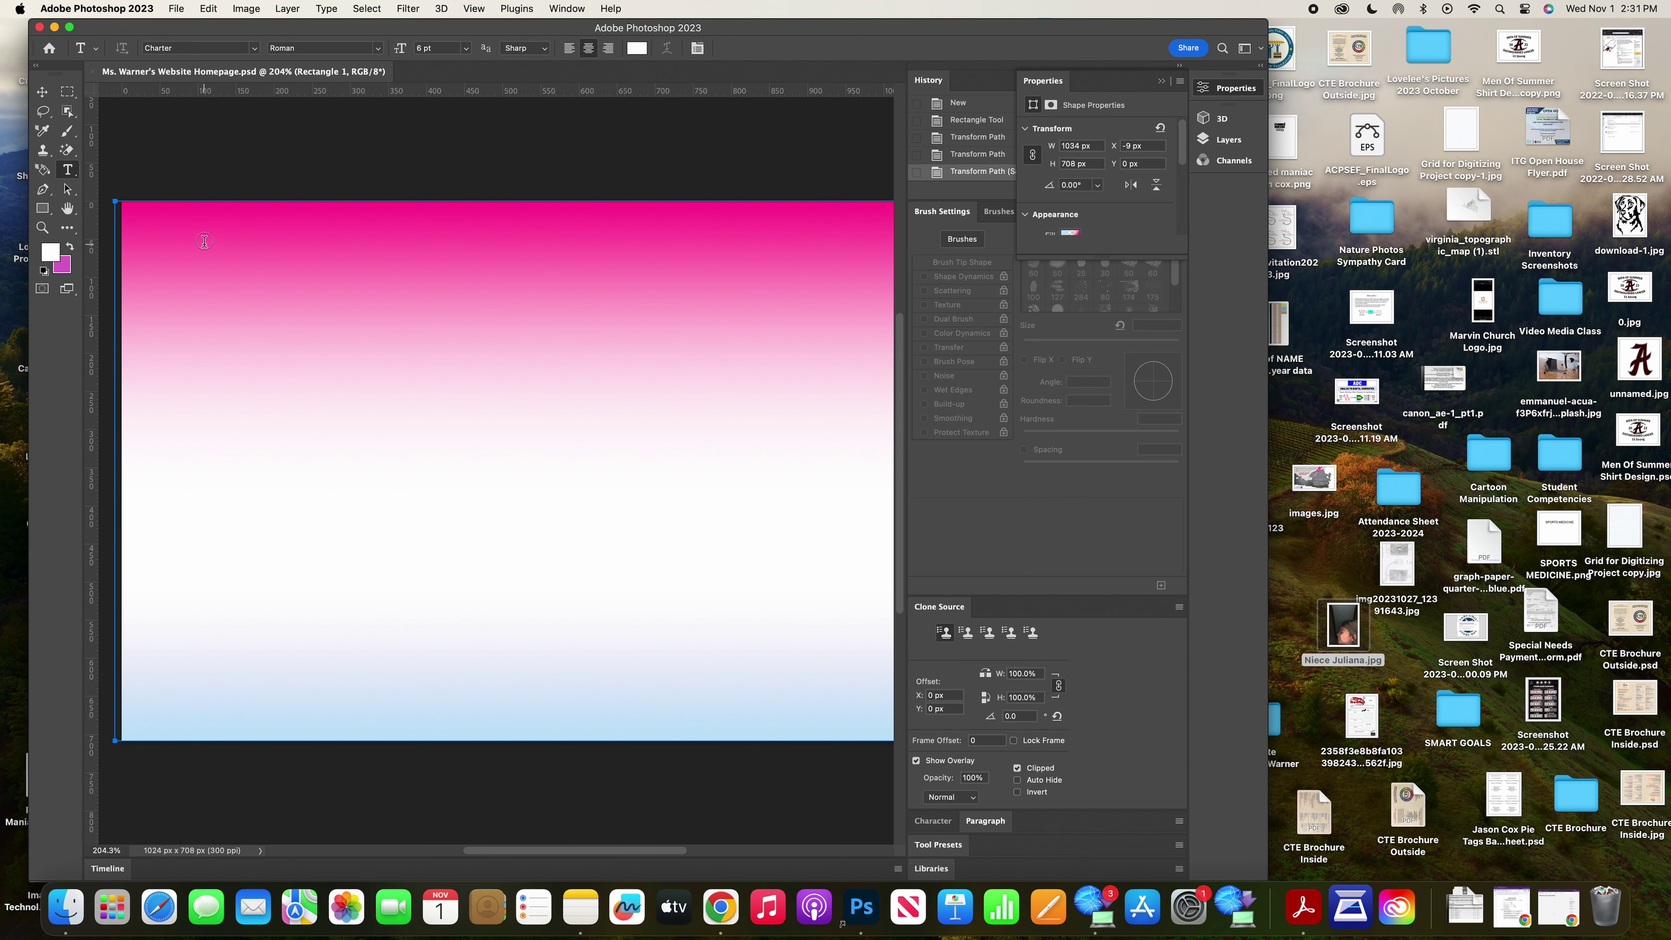
Step: Replace the placeholder text with the correctly capitalised title 'Ms. Warner's Roastery'
left_click(204, 241)
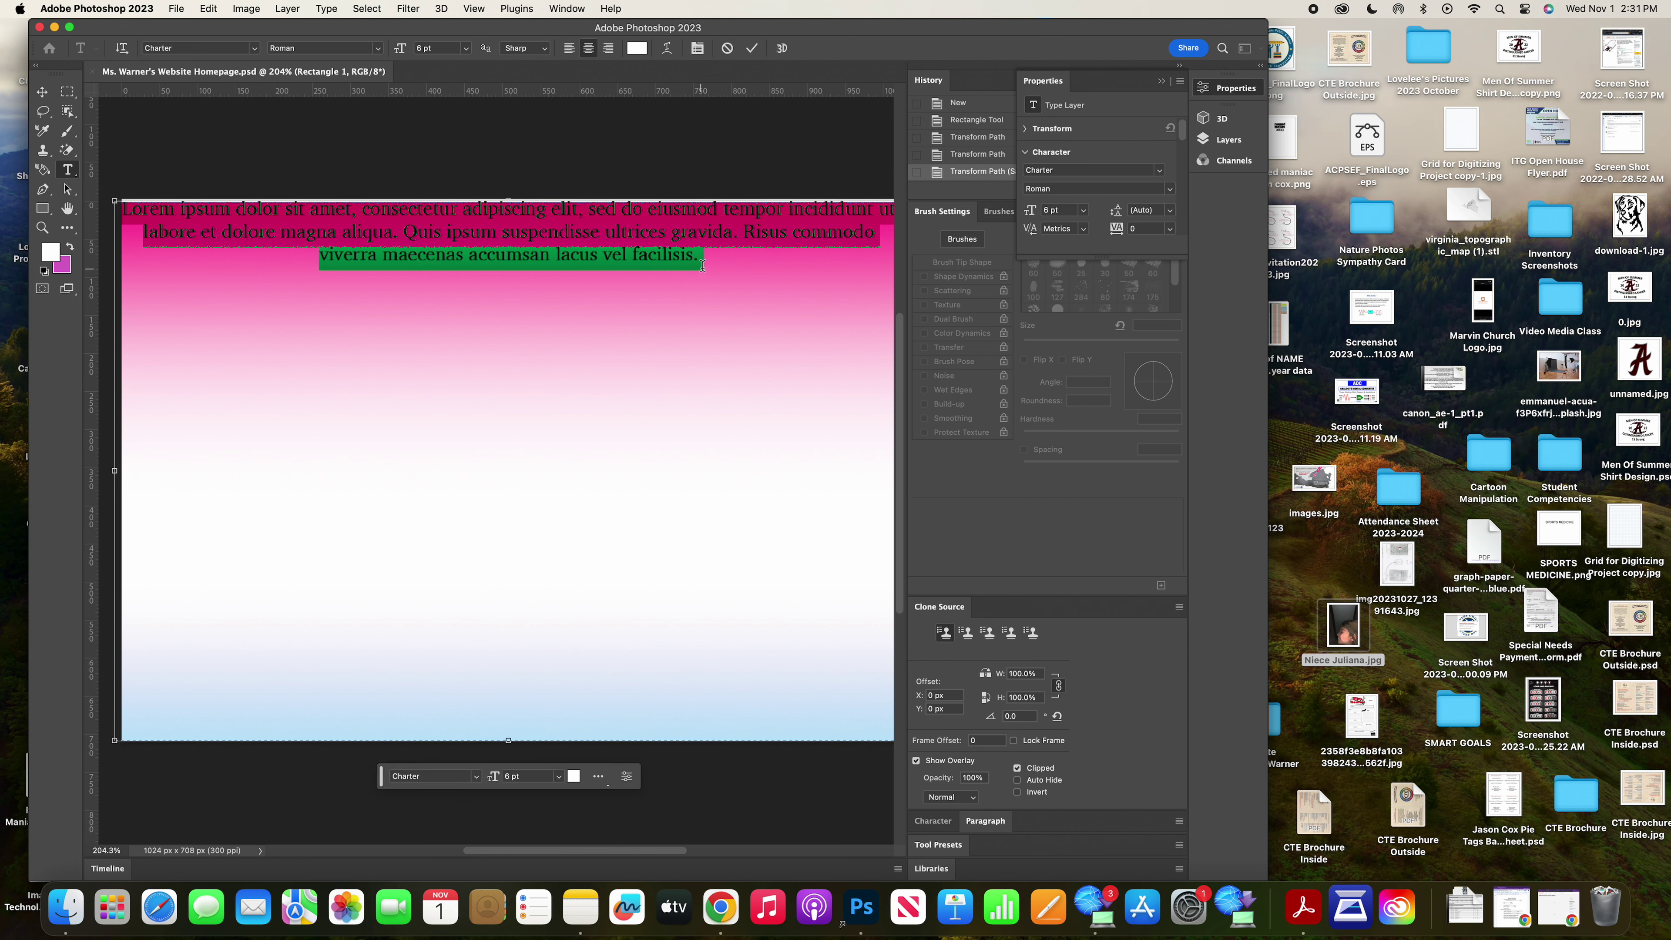
left_click_drag(702, 258, 113, 201)
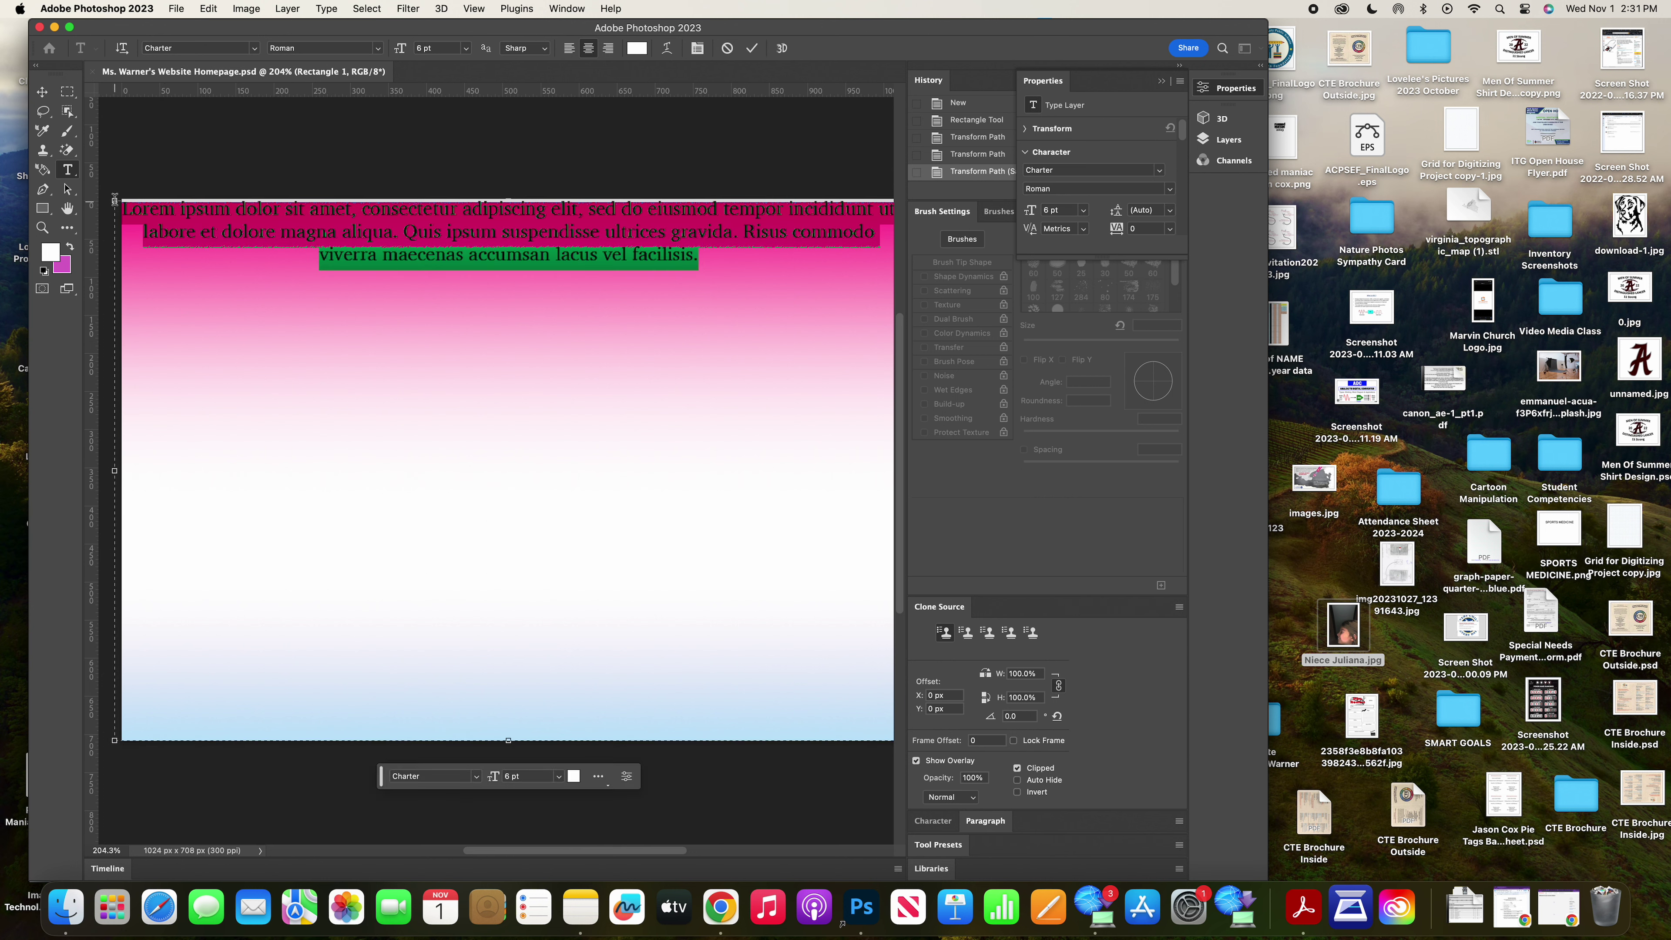
key("BackSpace")
type("MS. Warner's")
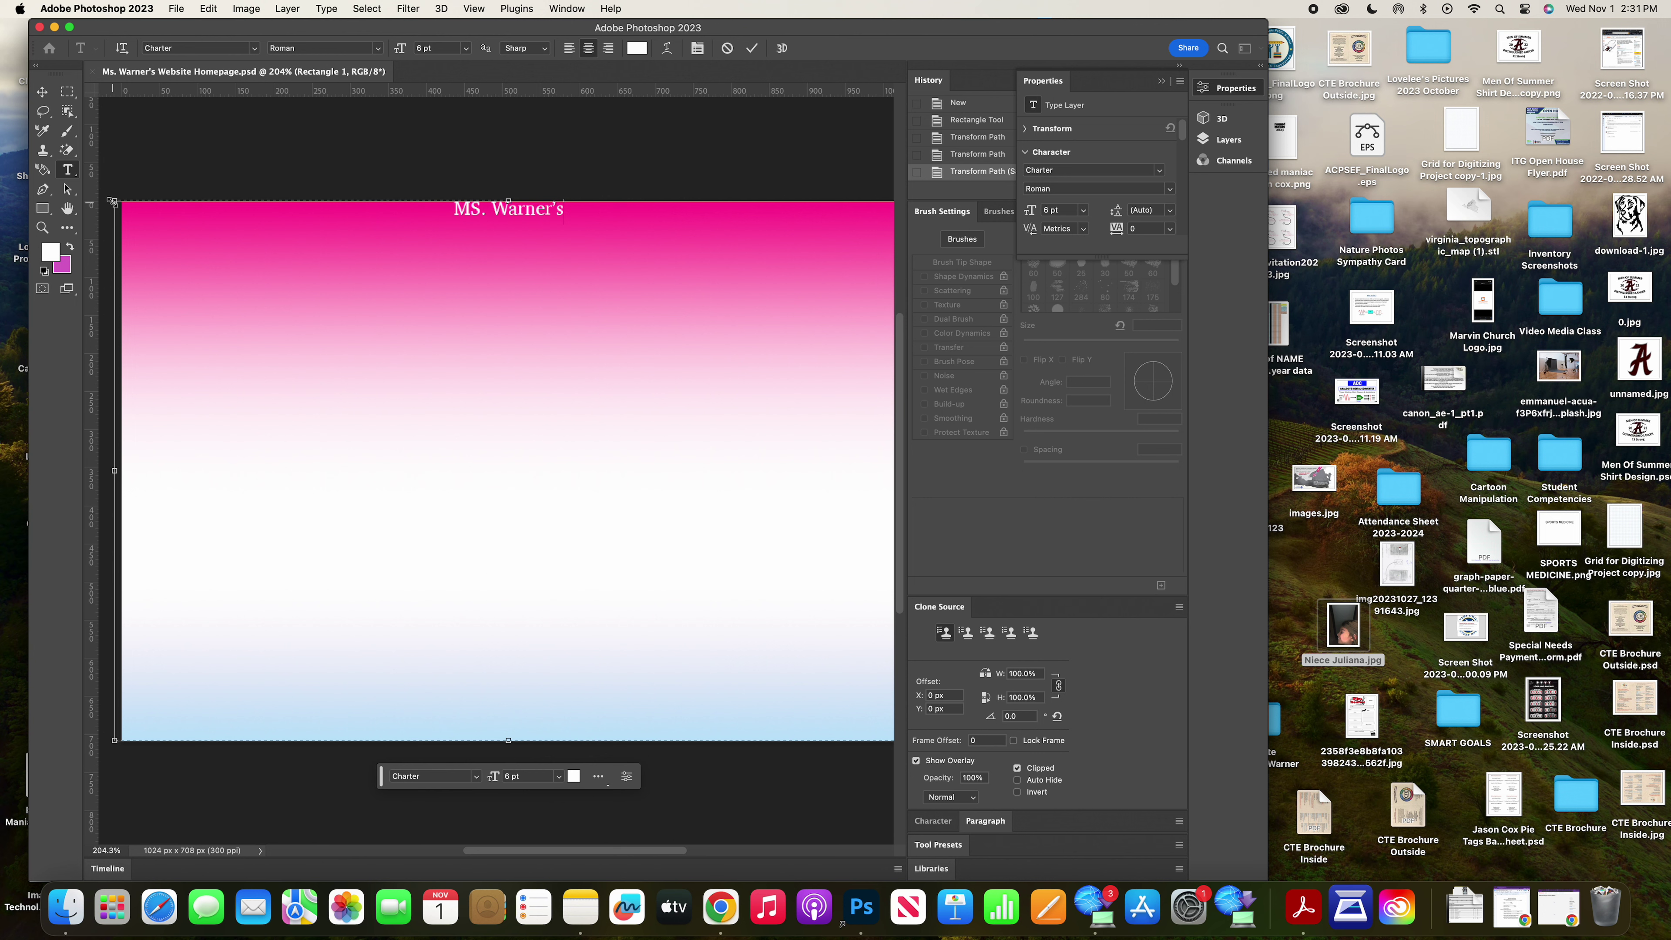
type(" R")
type("oastery")
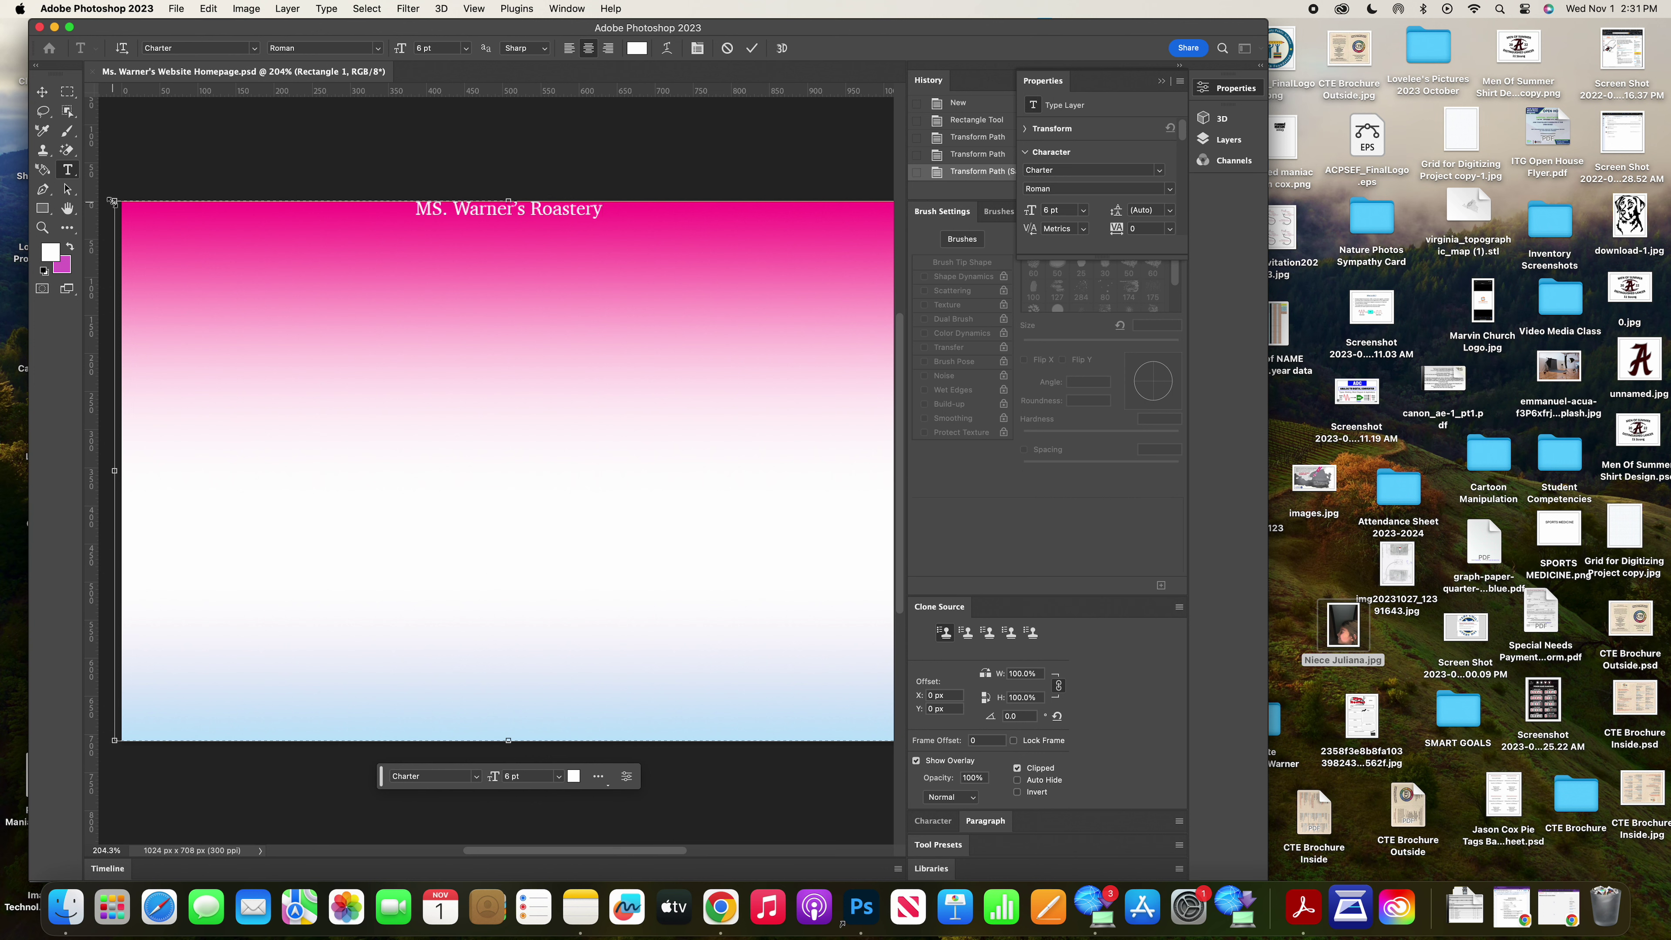
left_click(442, 208)
key("BackSpace")
type("s")
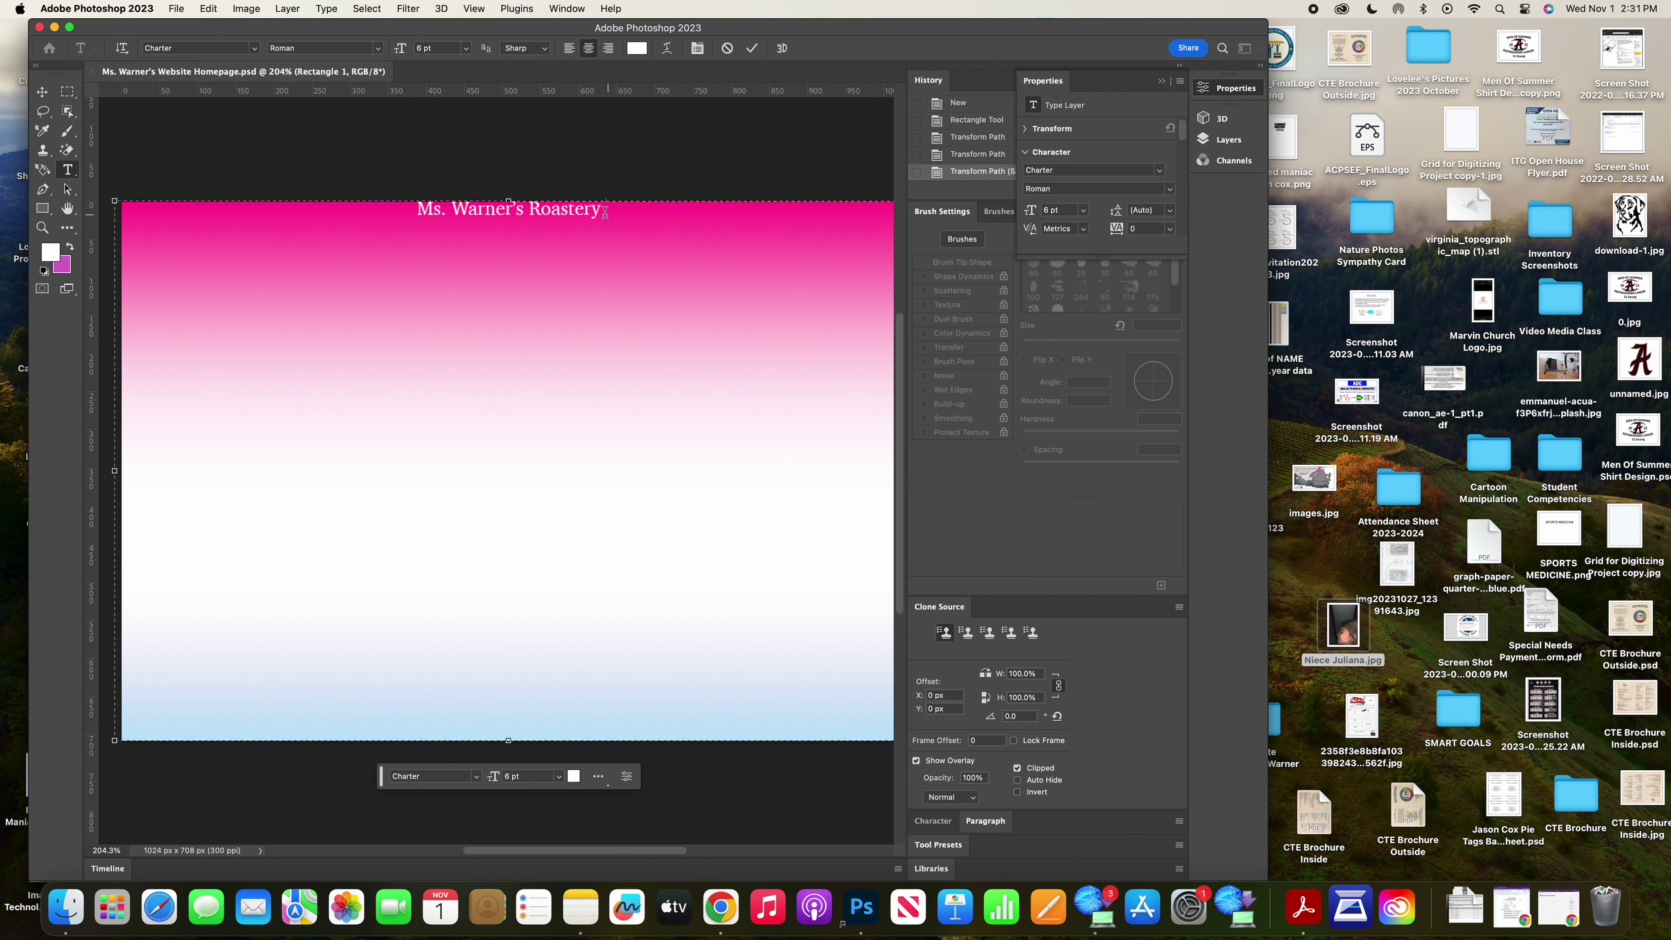
Step: Commit the title and move it lower, near the canvas top
left_click_drag(611, 210, 413, 199)
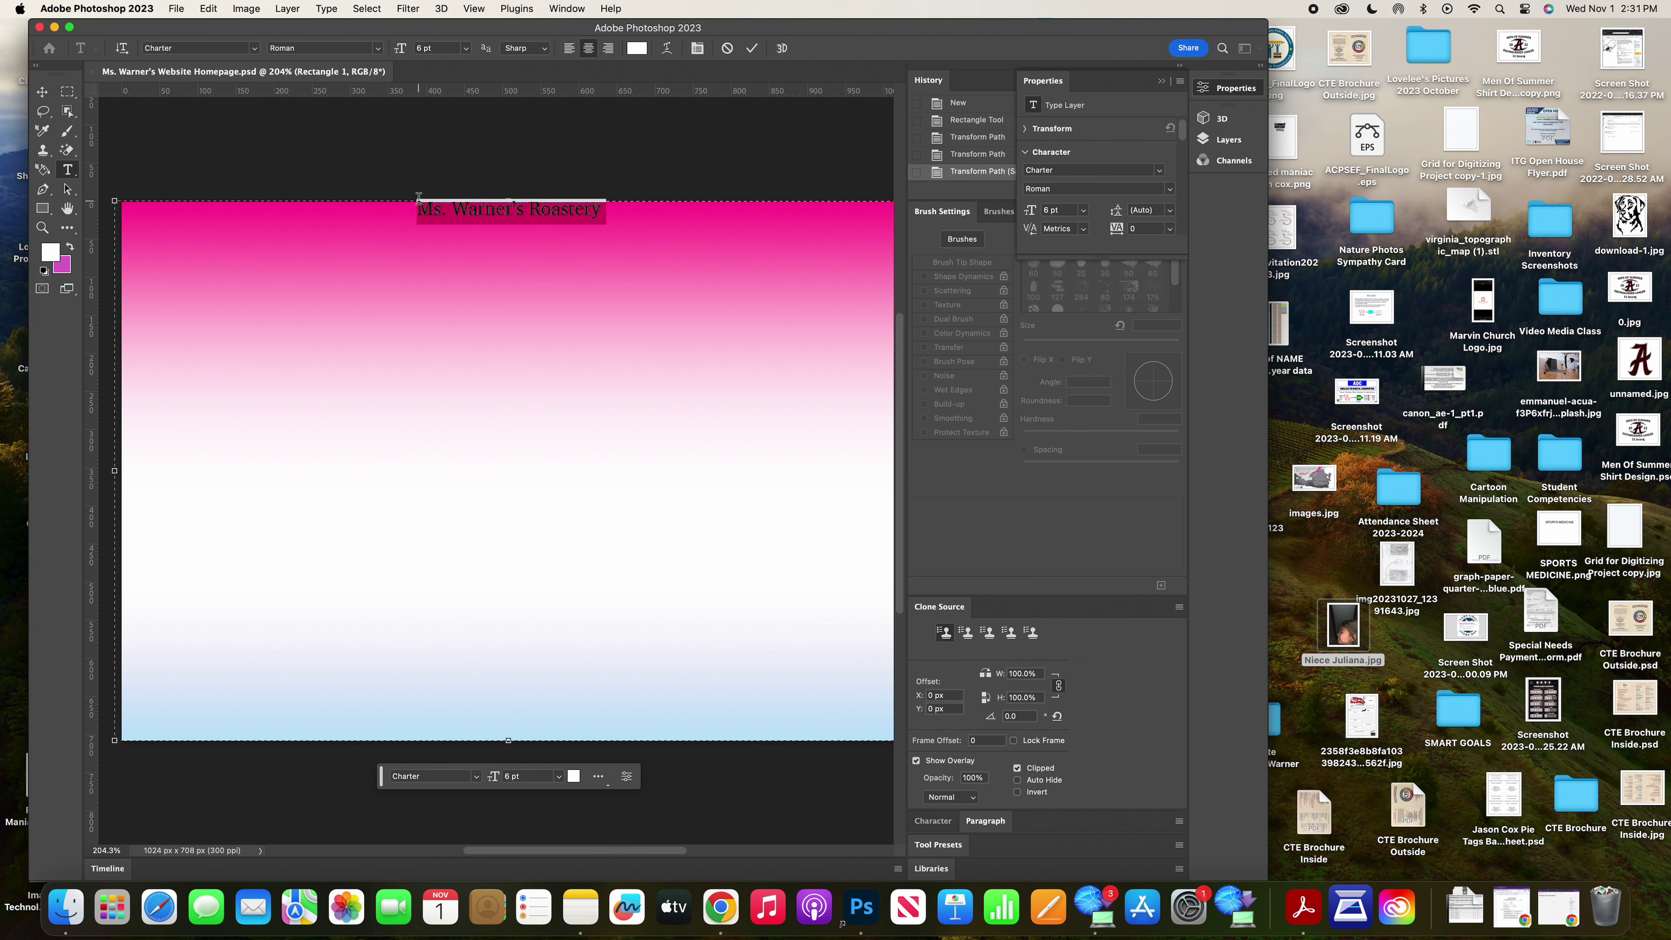
left_click(42, 91)
left_click_drag(485, 228, 491, 284)
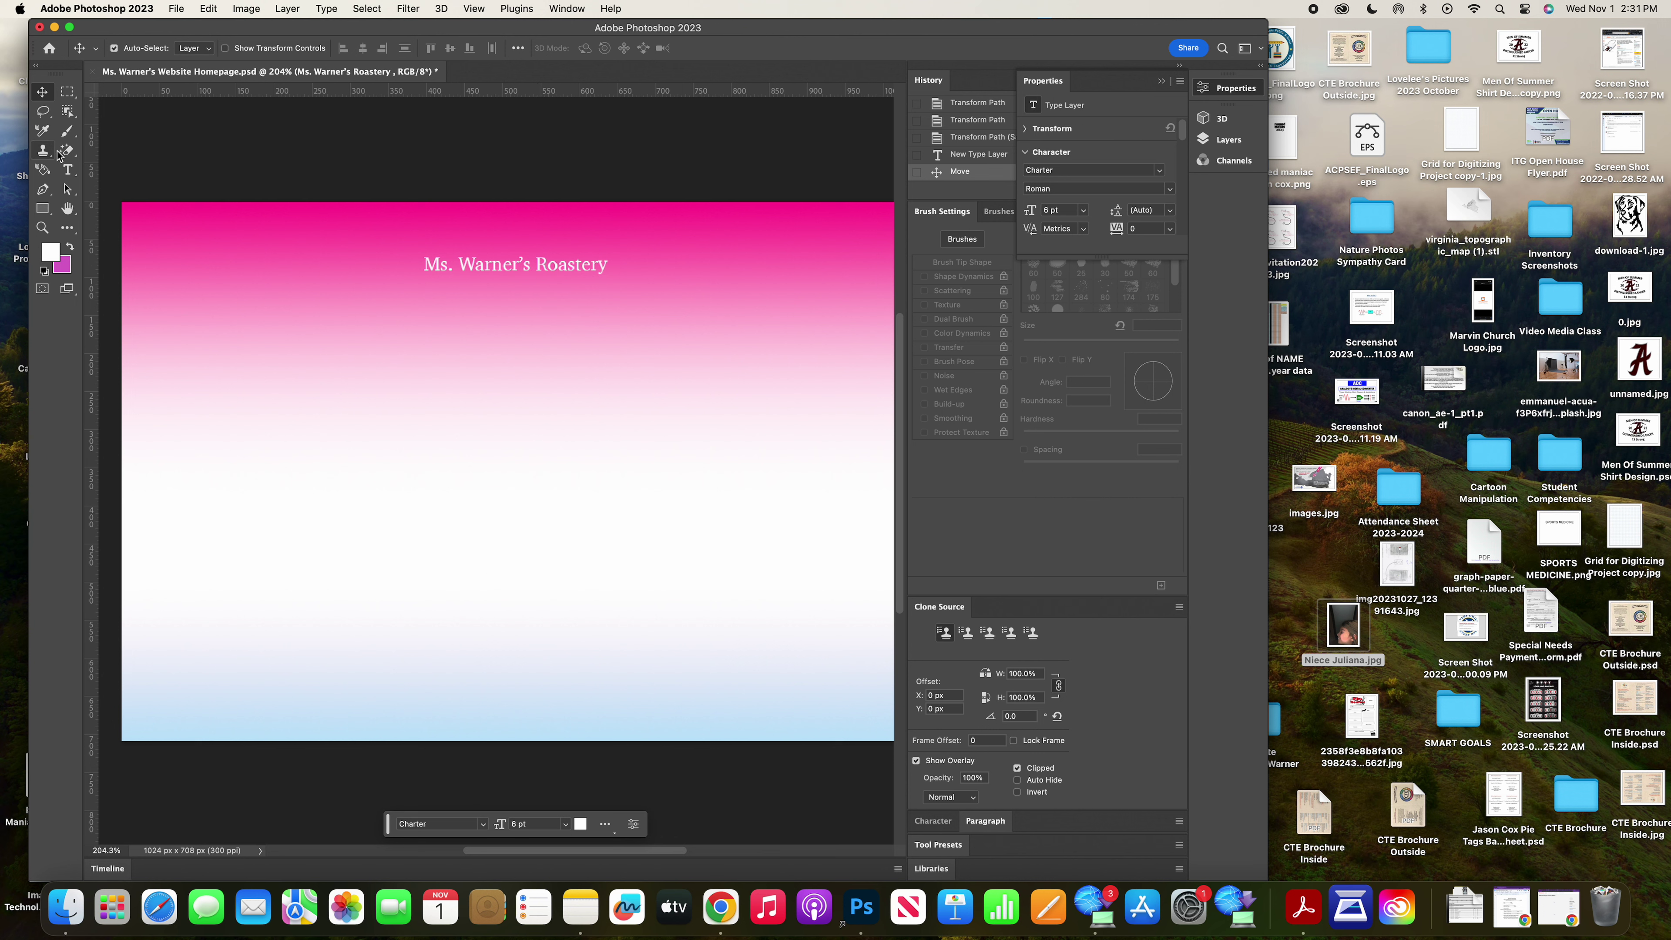
Step: Select the gradient rectangle's path and open the Layers panel
left_click(67, 189)
left_click(605, 266)
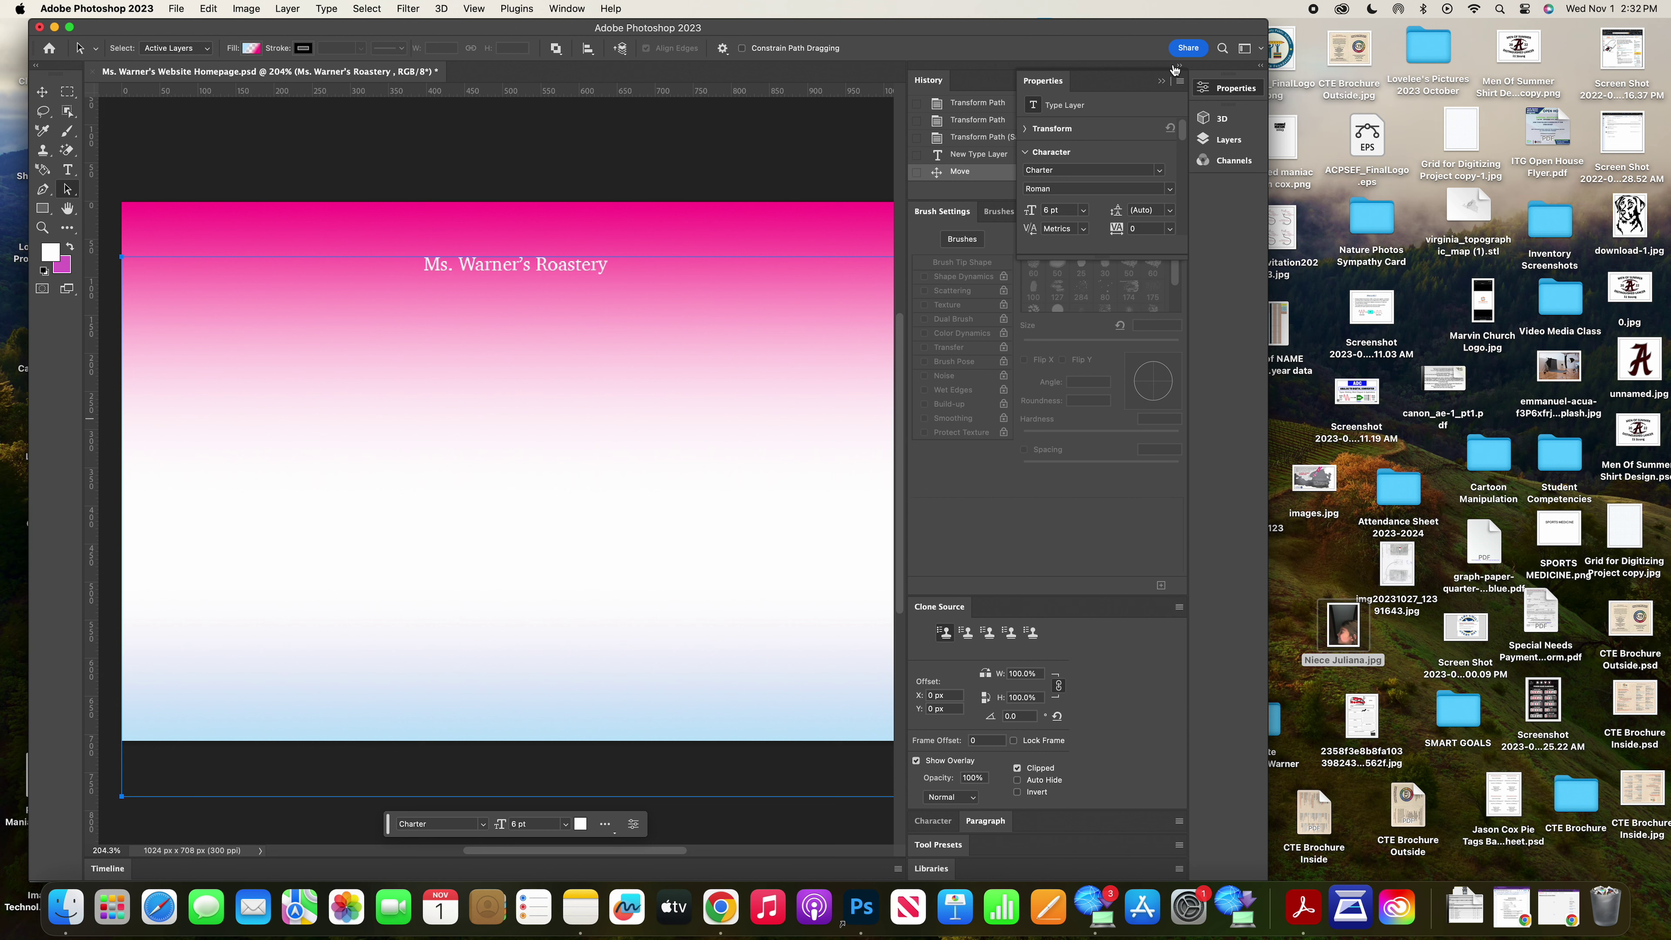
left_click(1223, 140)
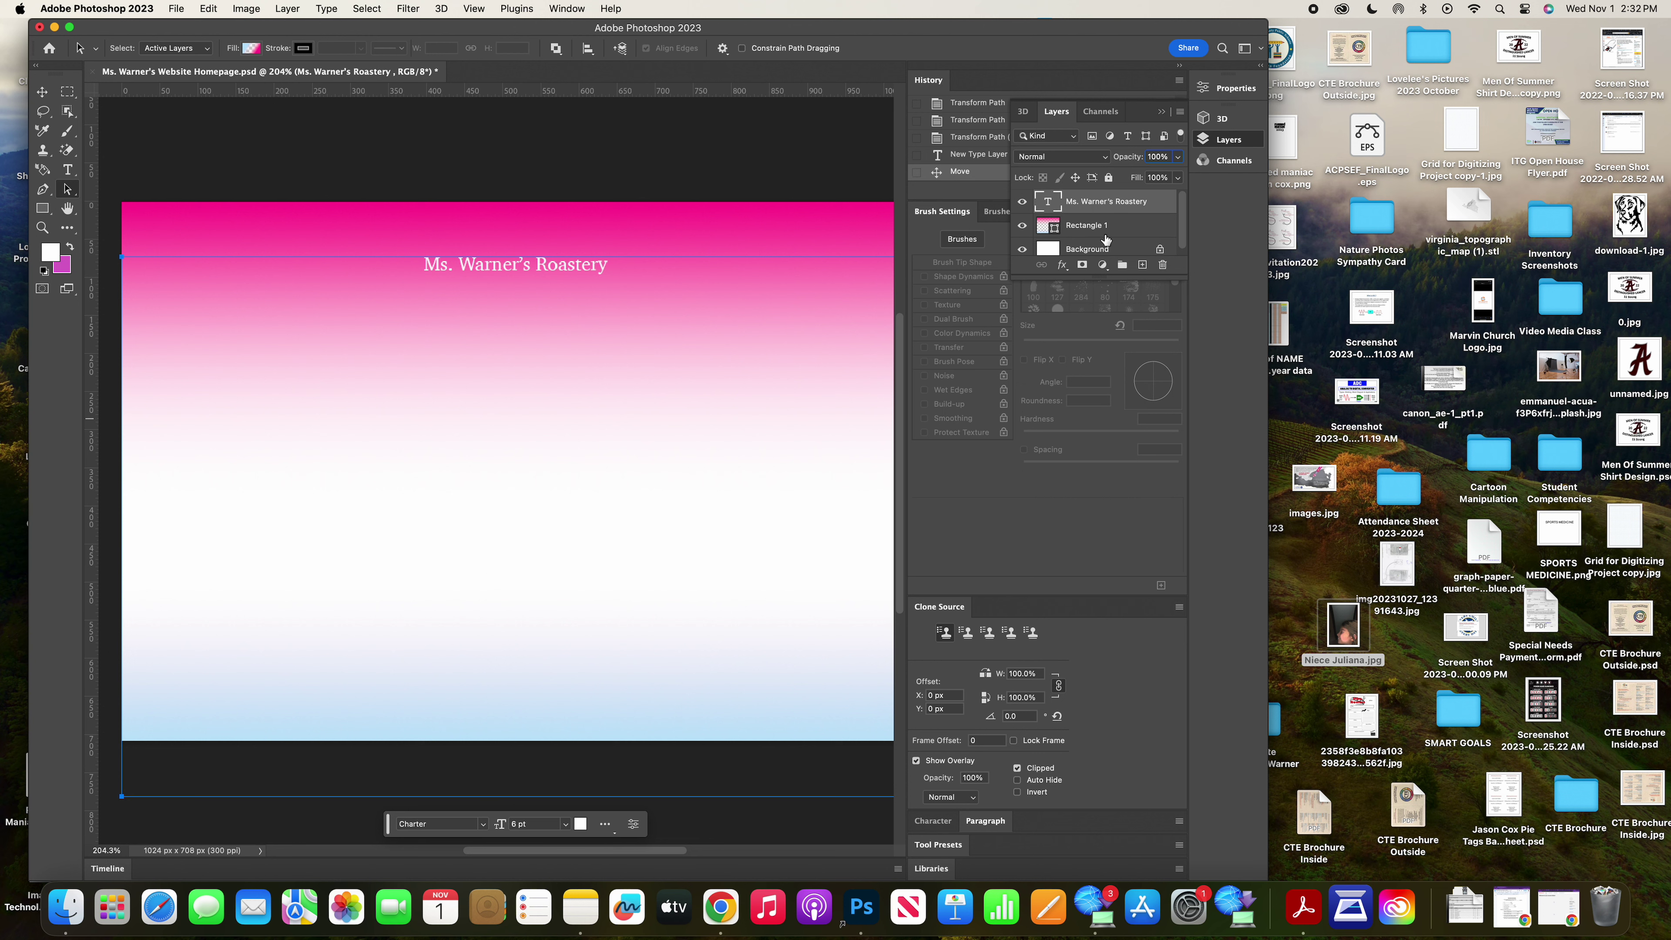
scroll(1105, 239, "down", 1)
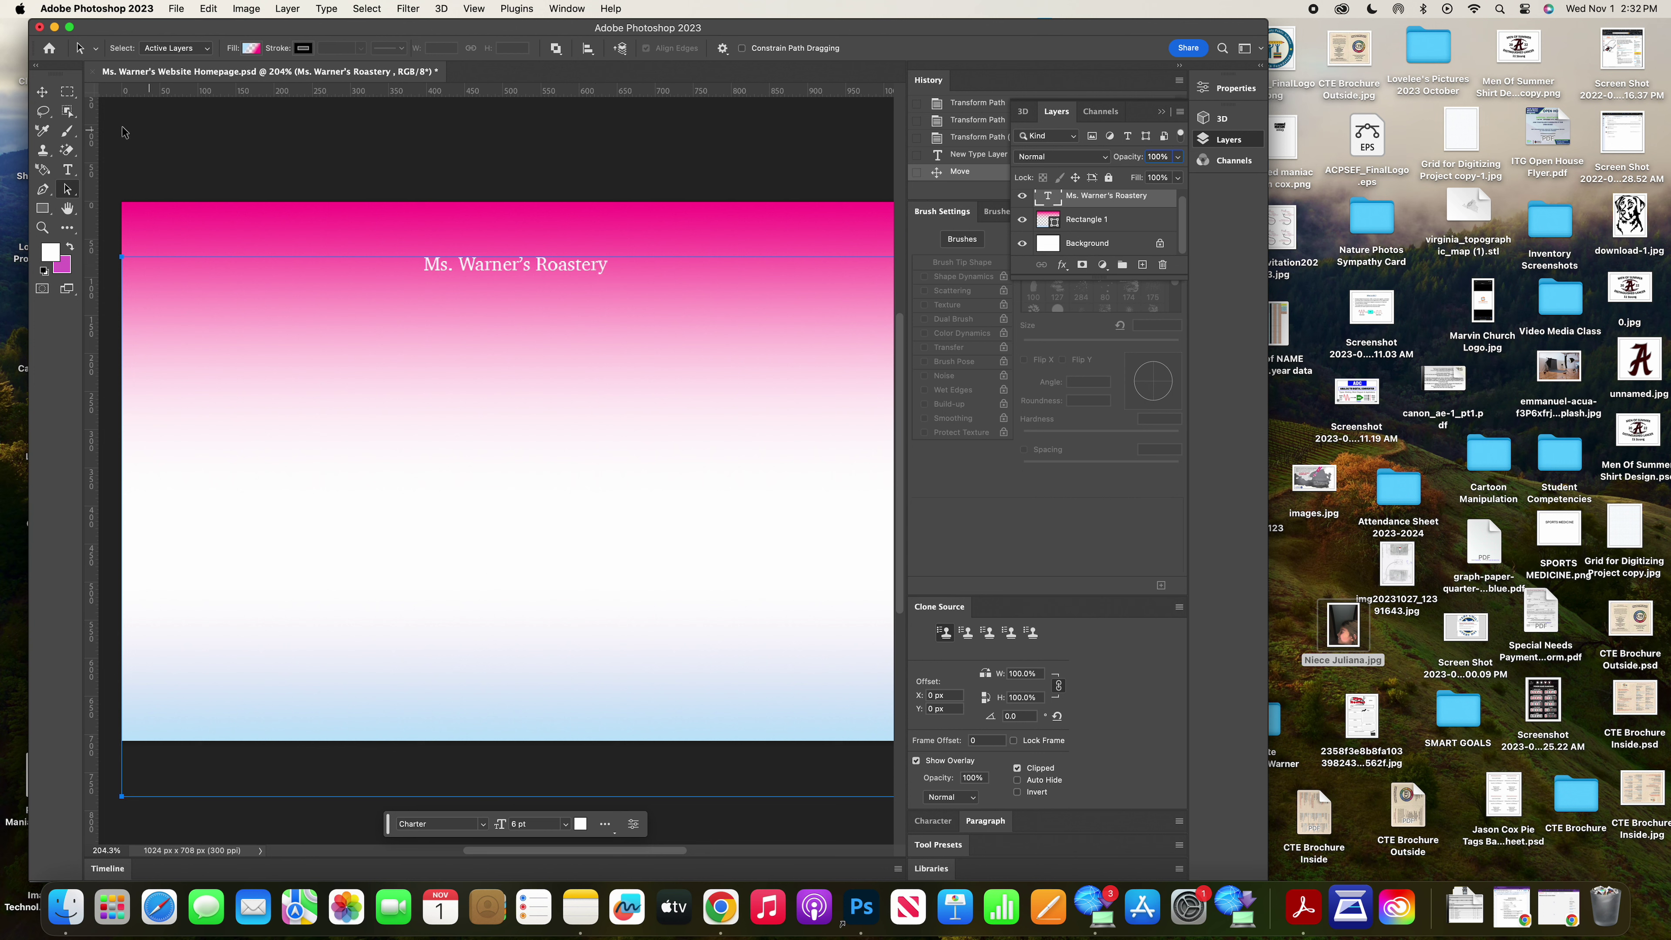
Step: Enlarge the Ms. Warner's Roastery title text to 12 pt and bring up Warp Text
left_click(69, 170)
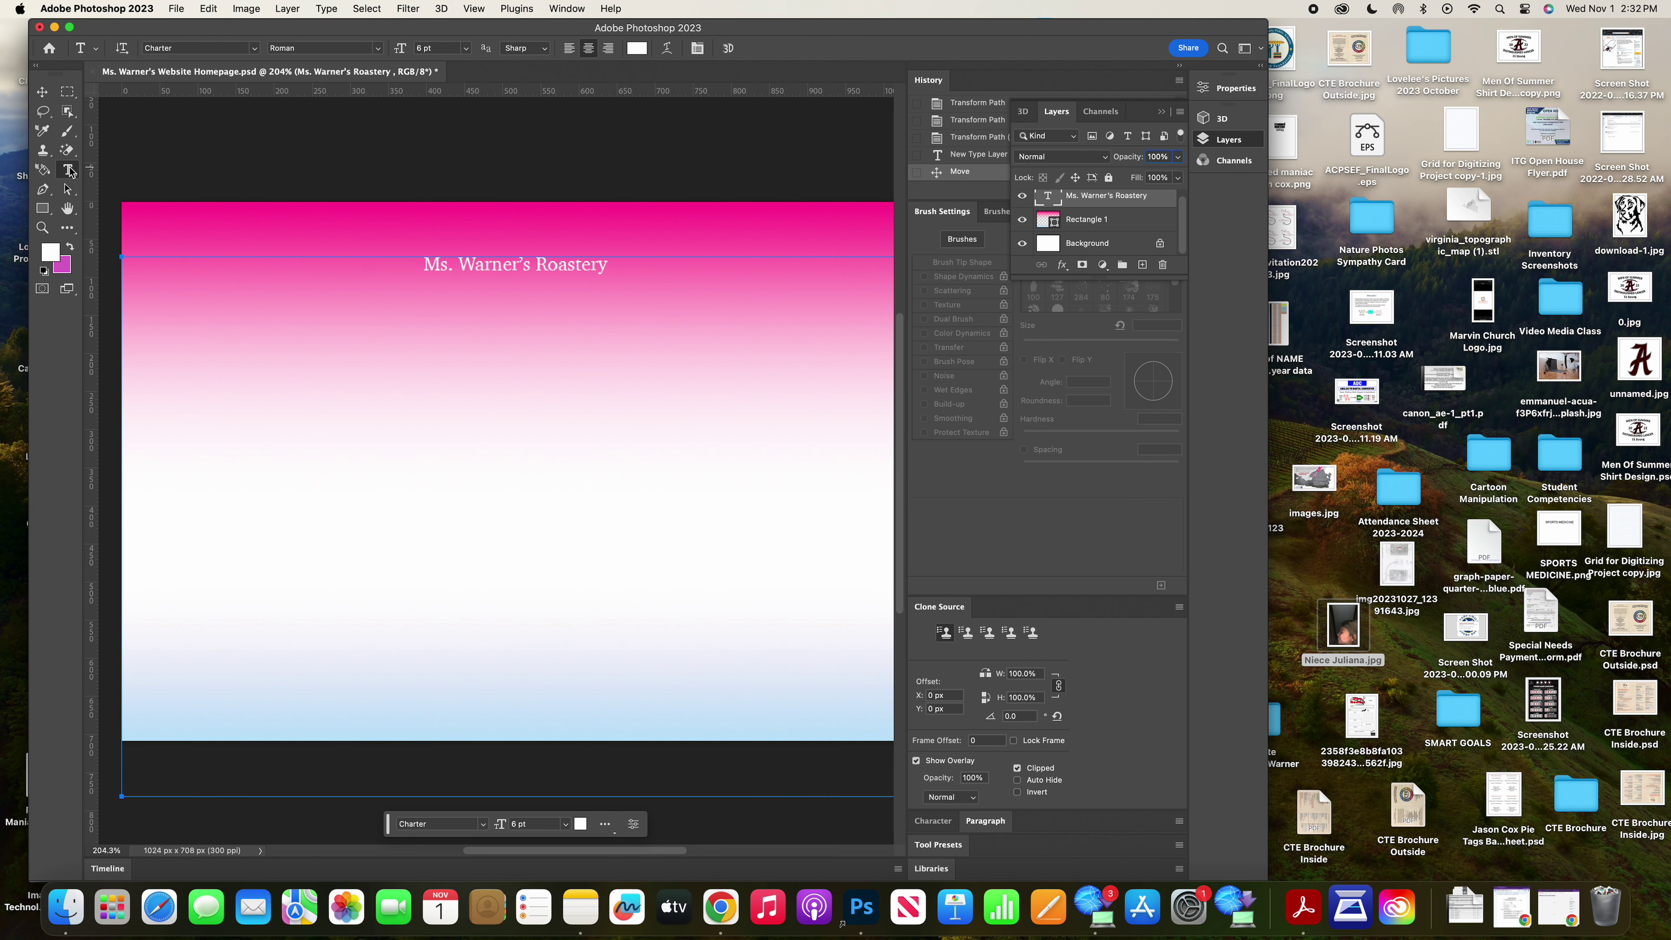
left_click(537, 264)
left_click_drag(606, 267, 385, 258)
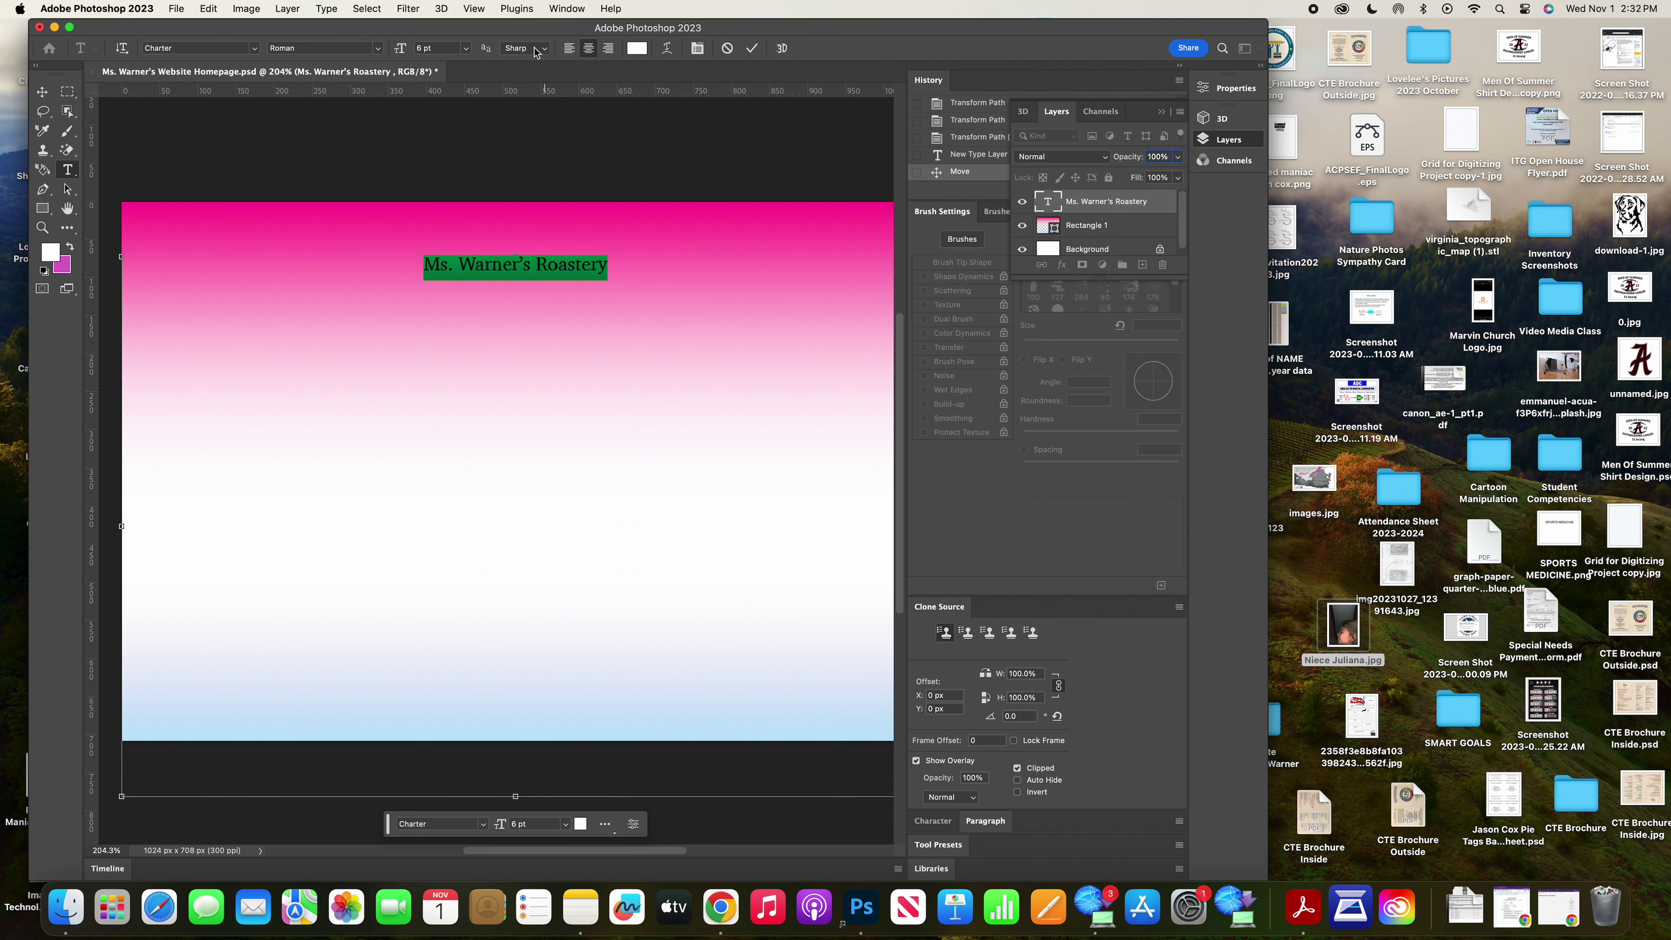
left_click(466, 52)
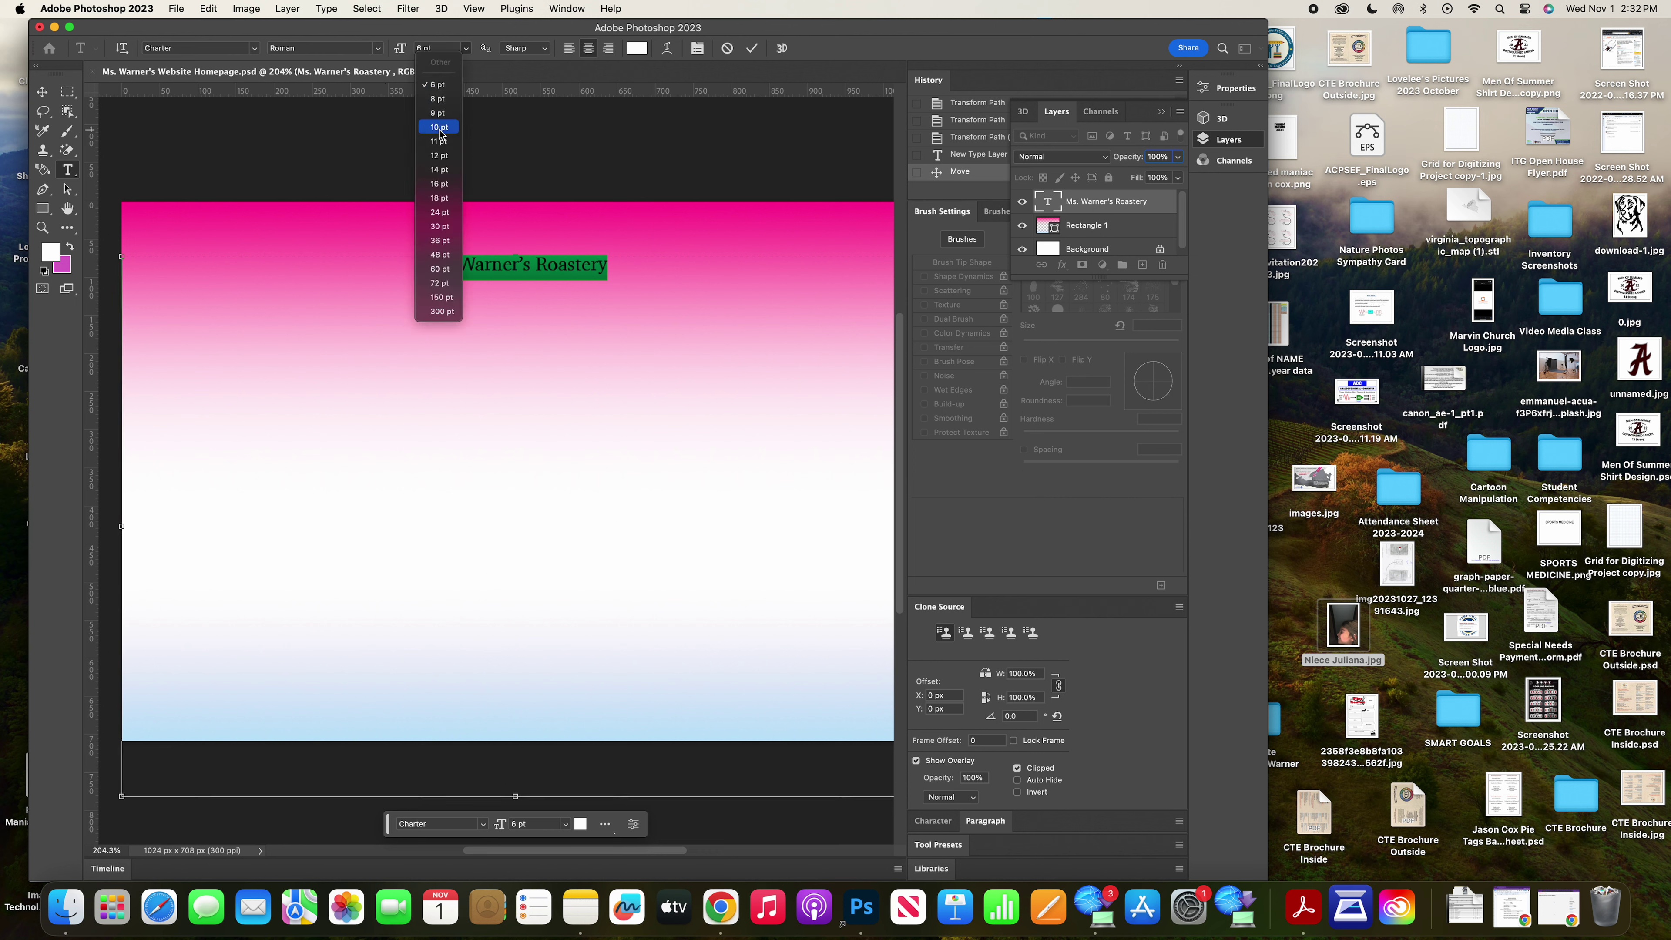
left_click(440, 127)
left_click(467, 48)
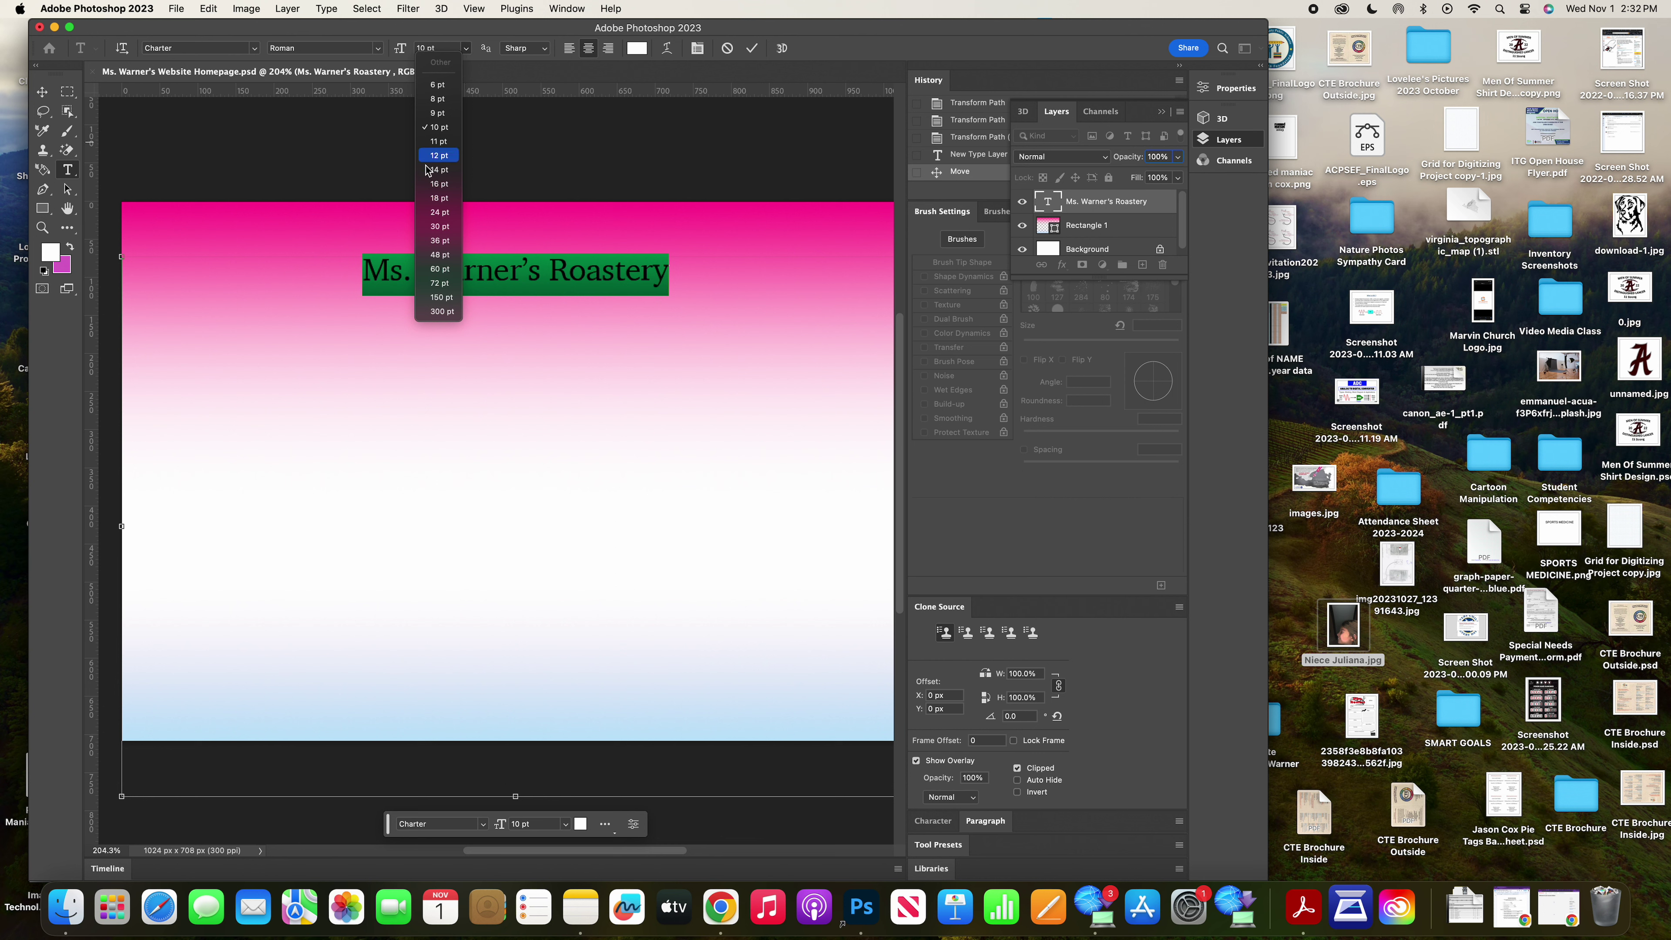
left_click(437, 160)
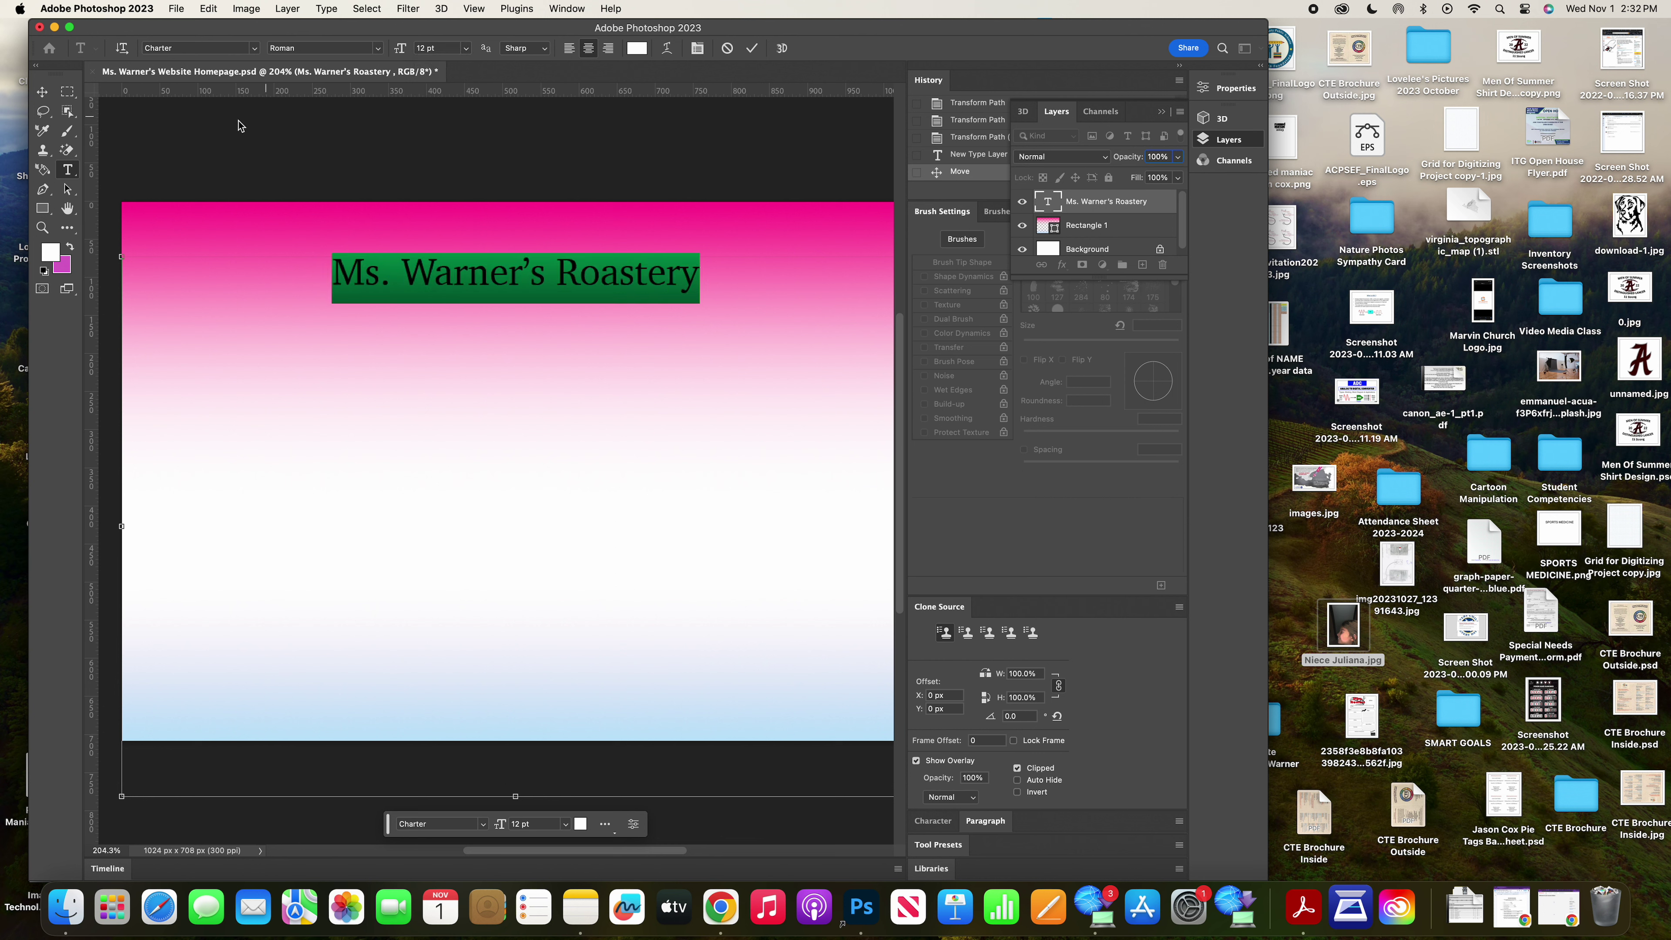
left_click(667, 48)
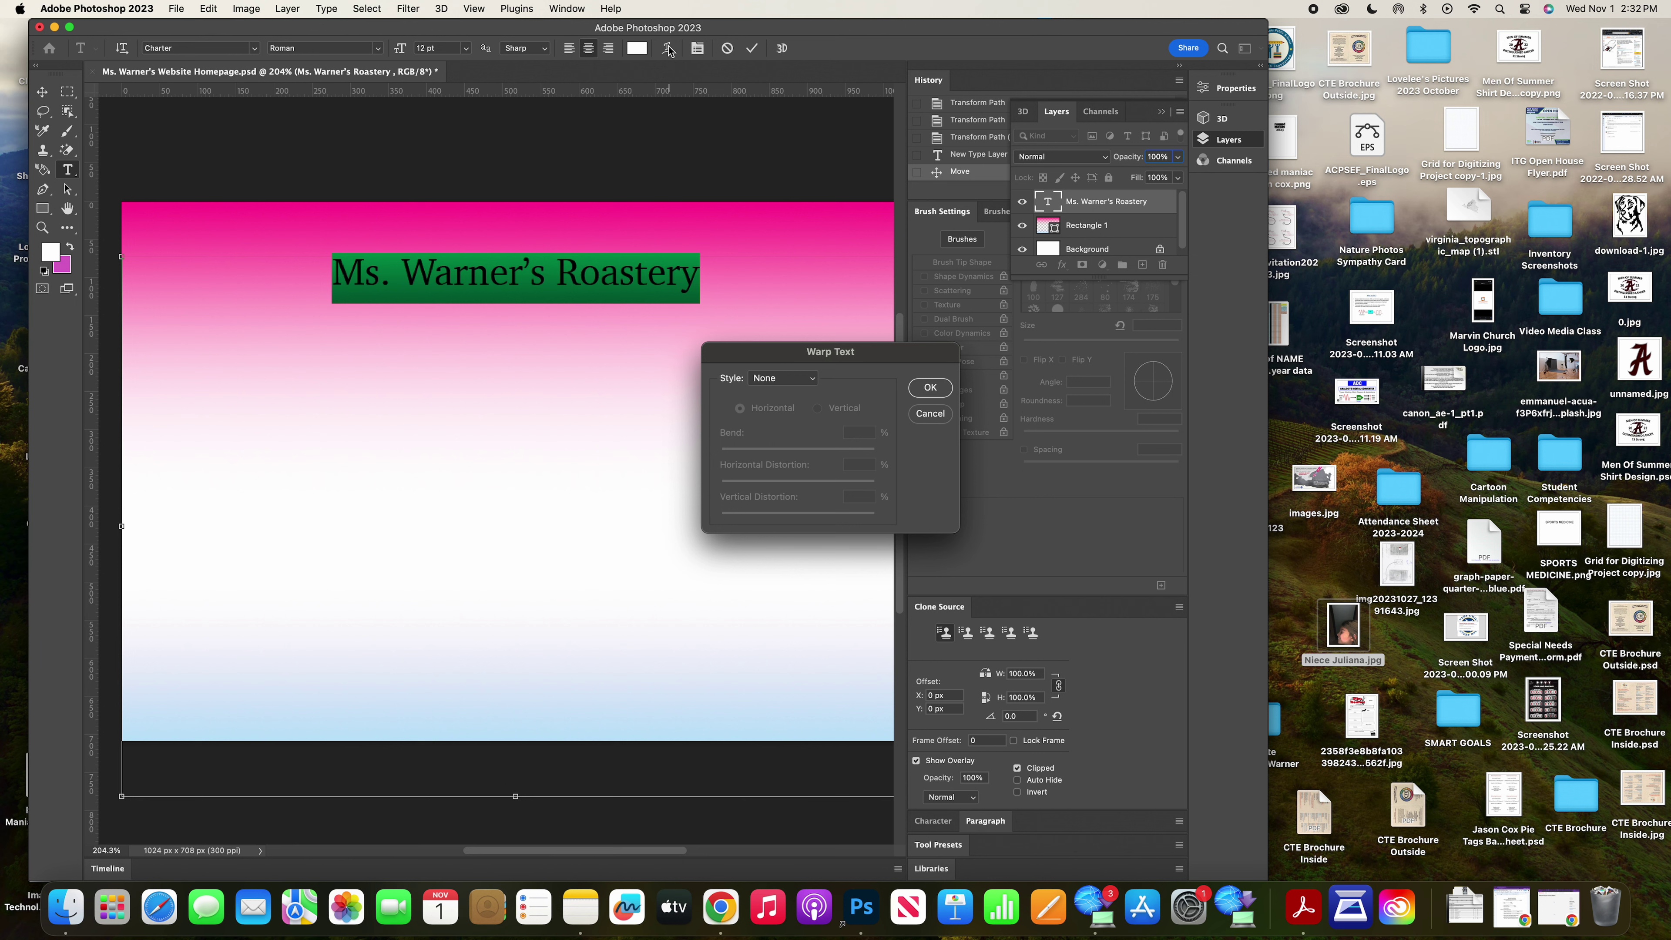
Step: Try an Arc warp on the title, undo it, and commit the flat text
left_click(786, 379)
left_click(784, 403)
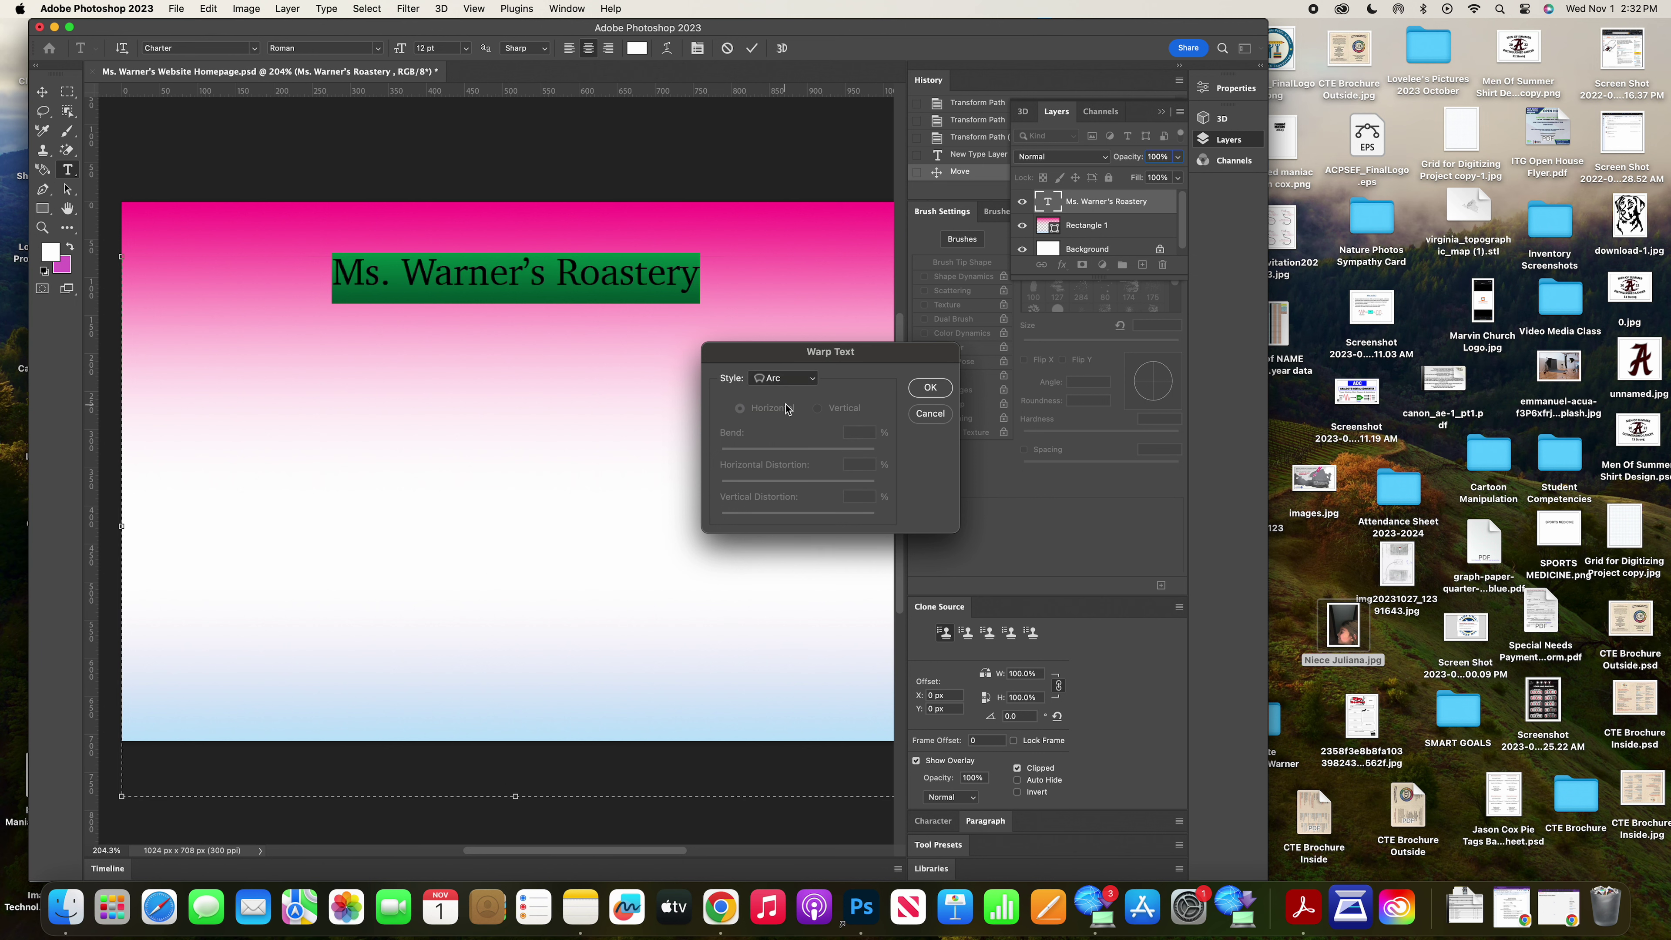
left_click(930, 388)
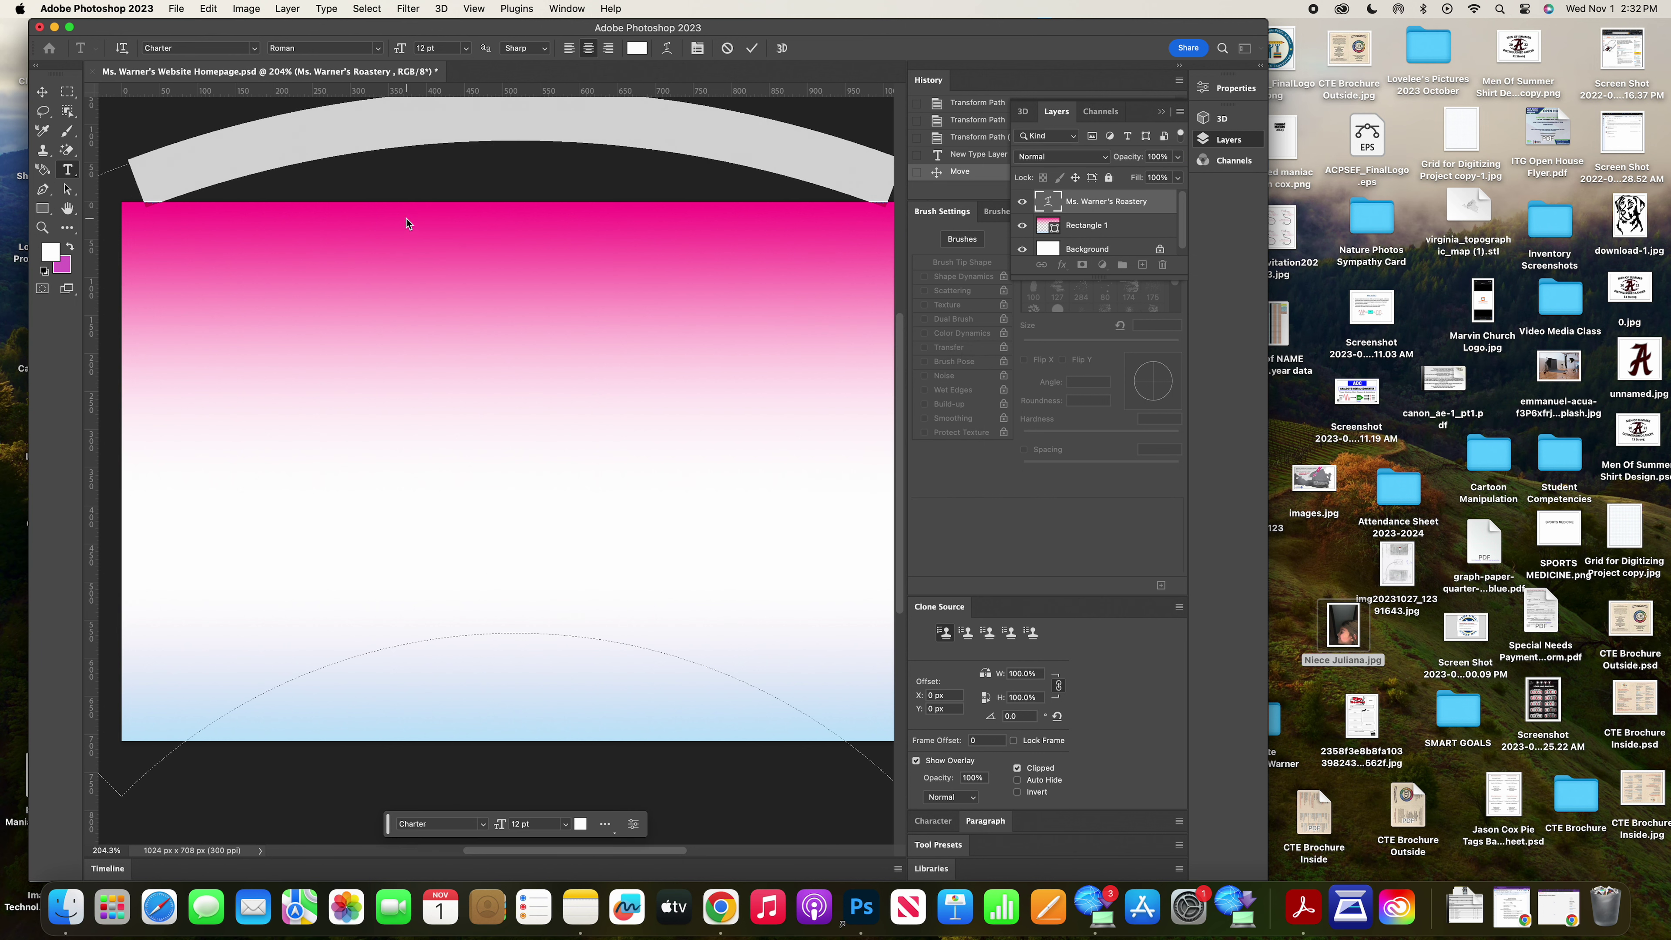
left_click(220, 9)
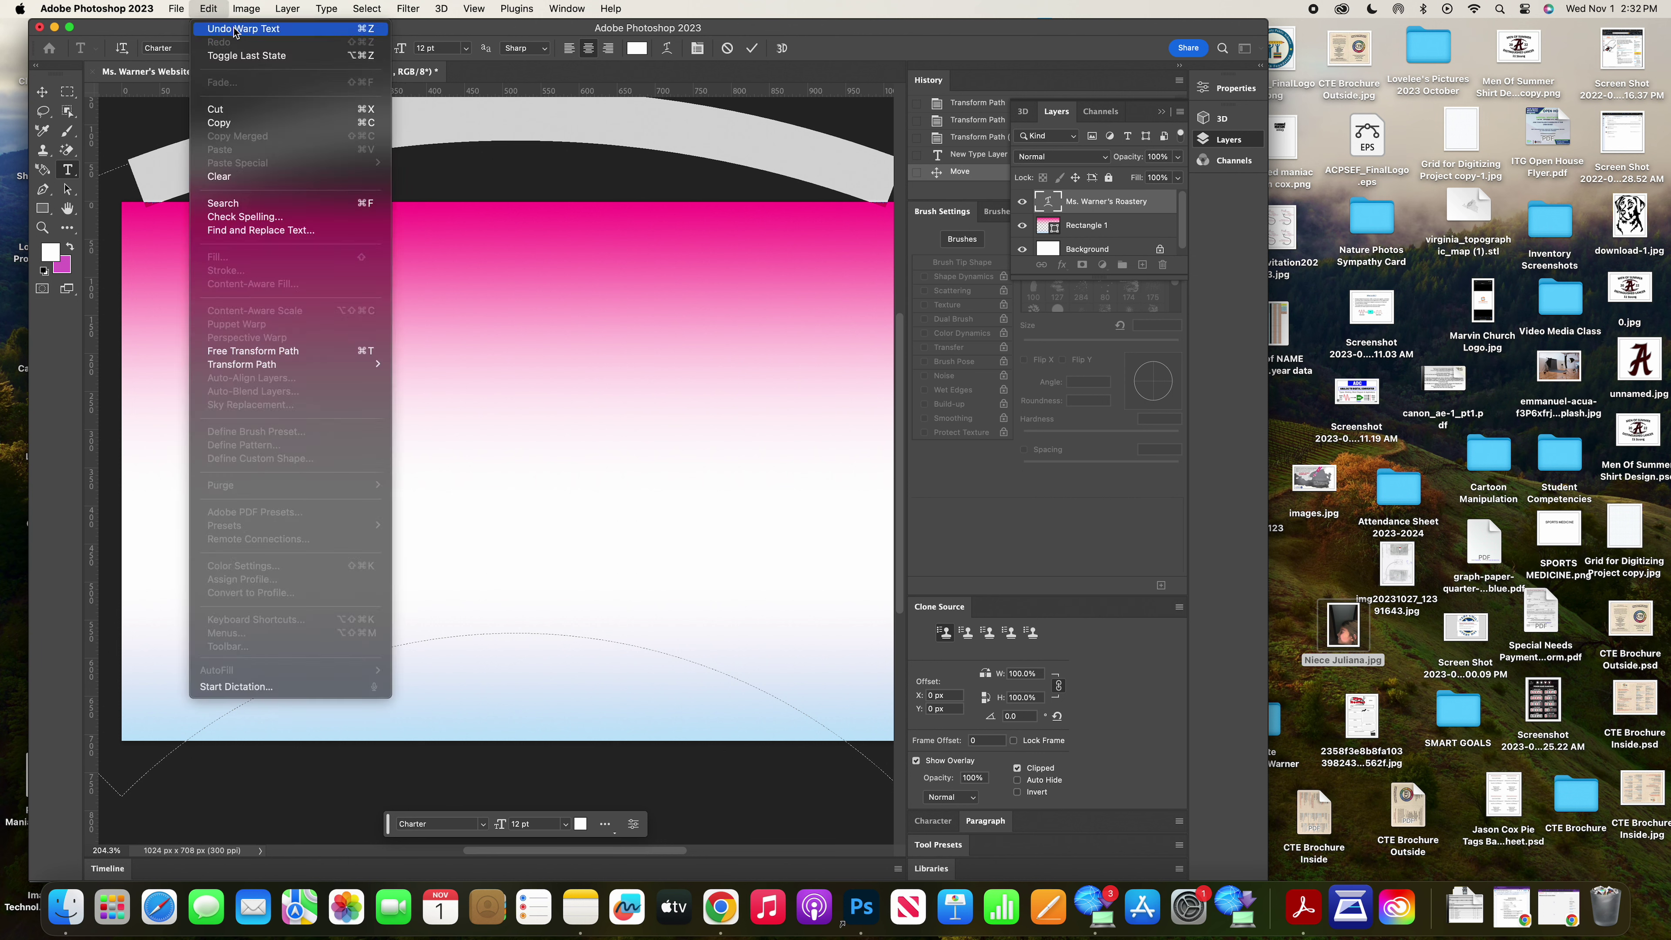
left_click(236, 30)
key("super+Return")
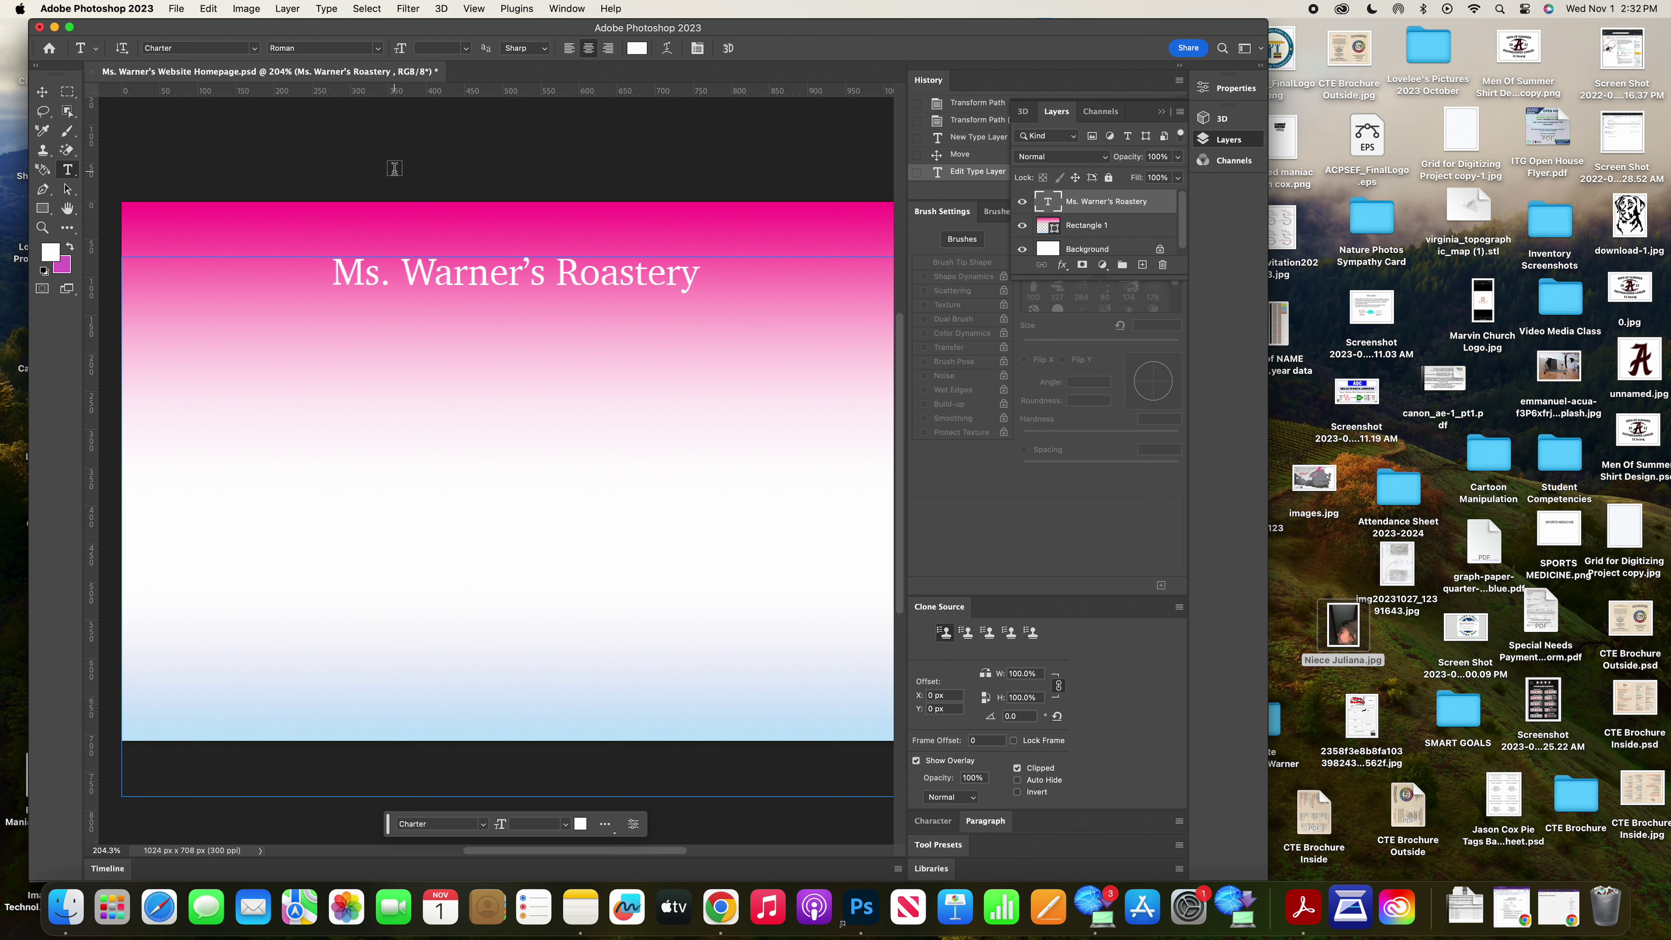
Step: Save the homepage, drag the gradient rectangle up to the canvas bottom, and lower the title slightly
left_click(176, 9)
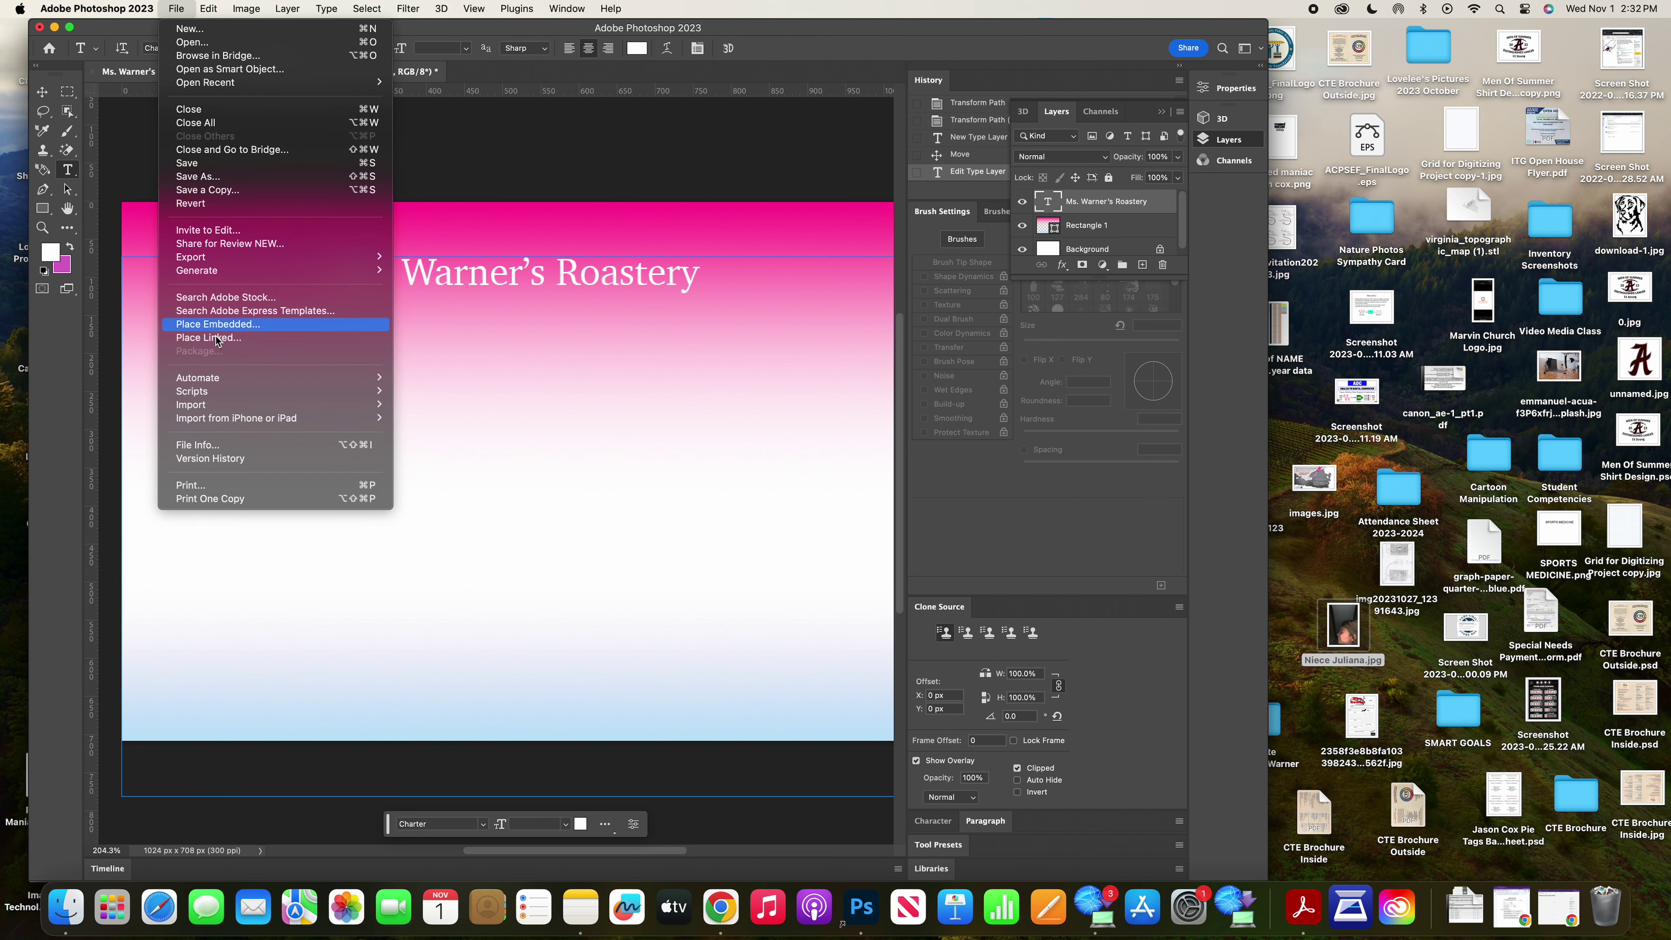
left_click(205, 179)
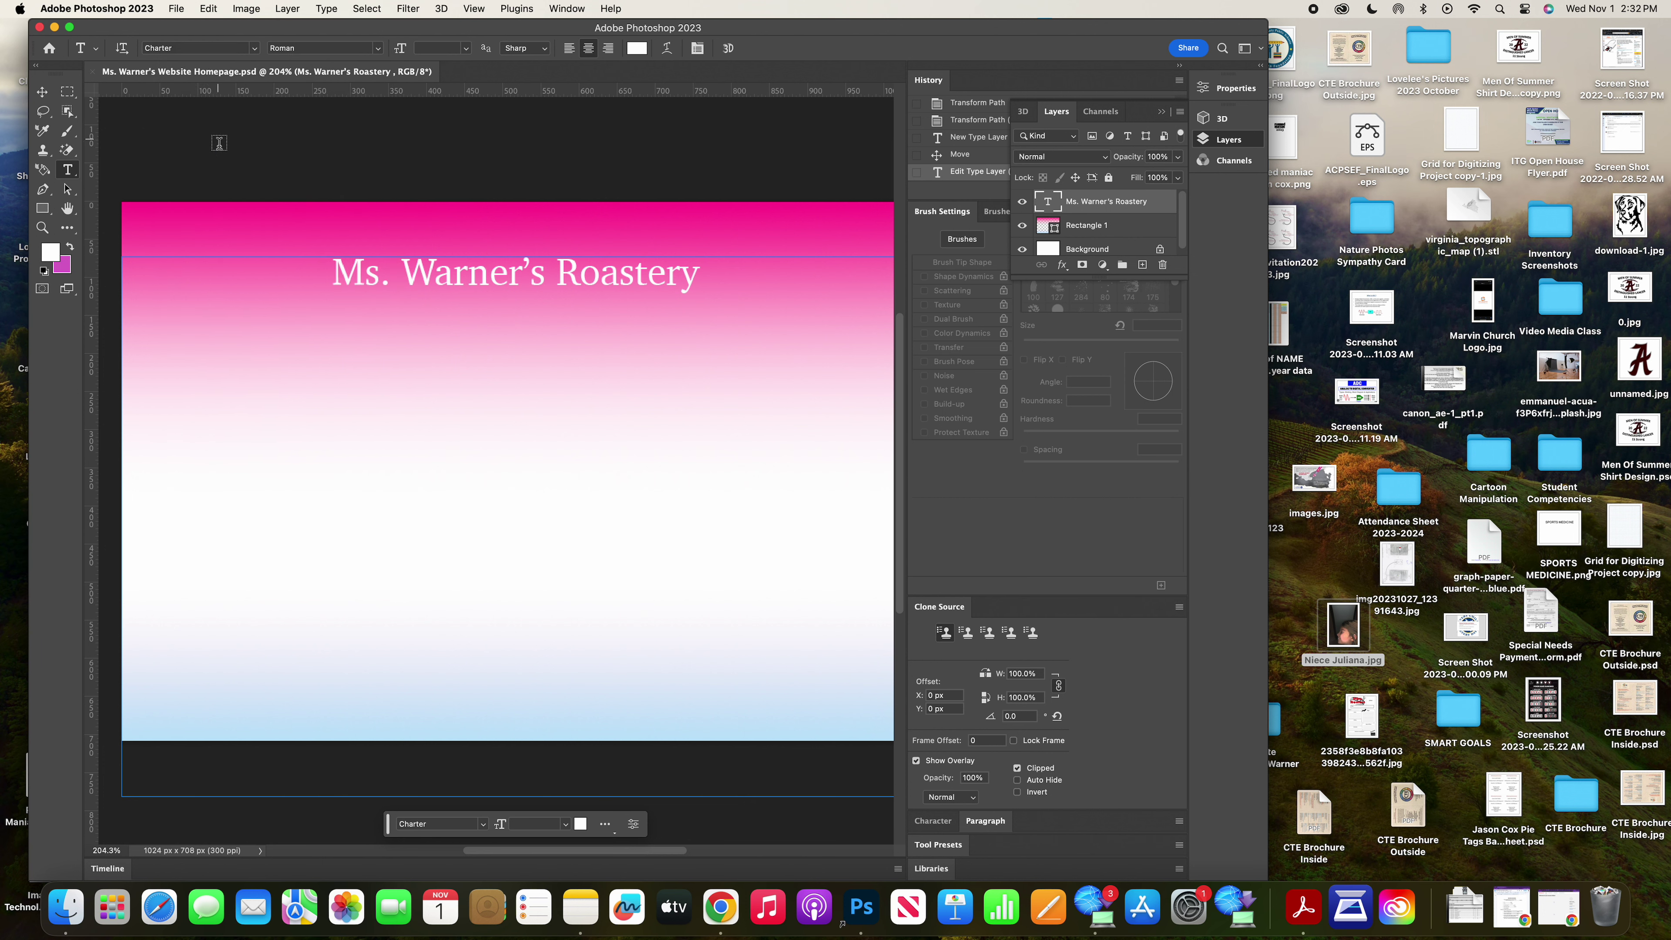
left_click(65, 189)
left_click(202, 797)
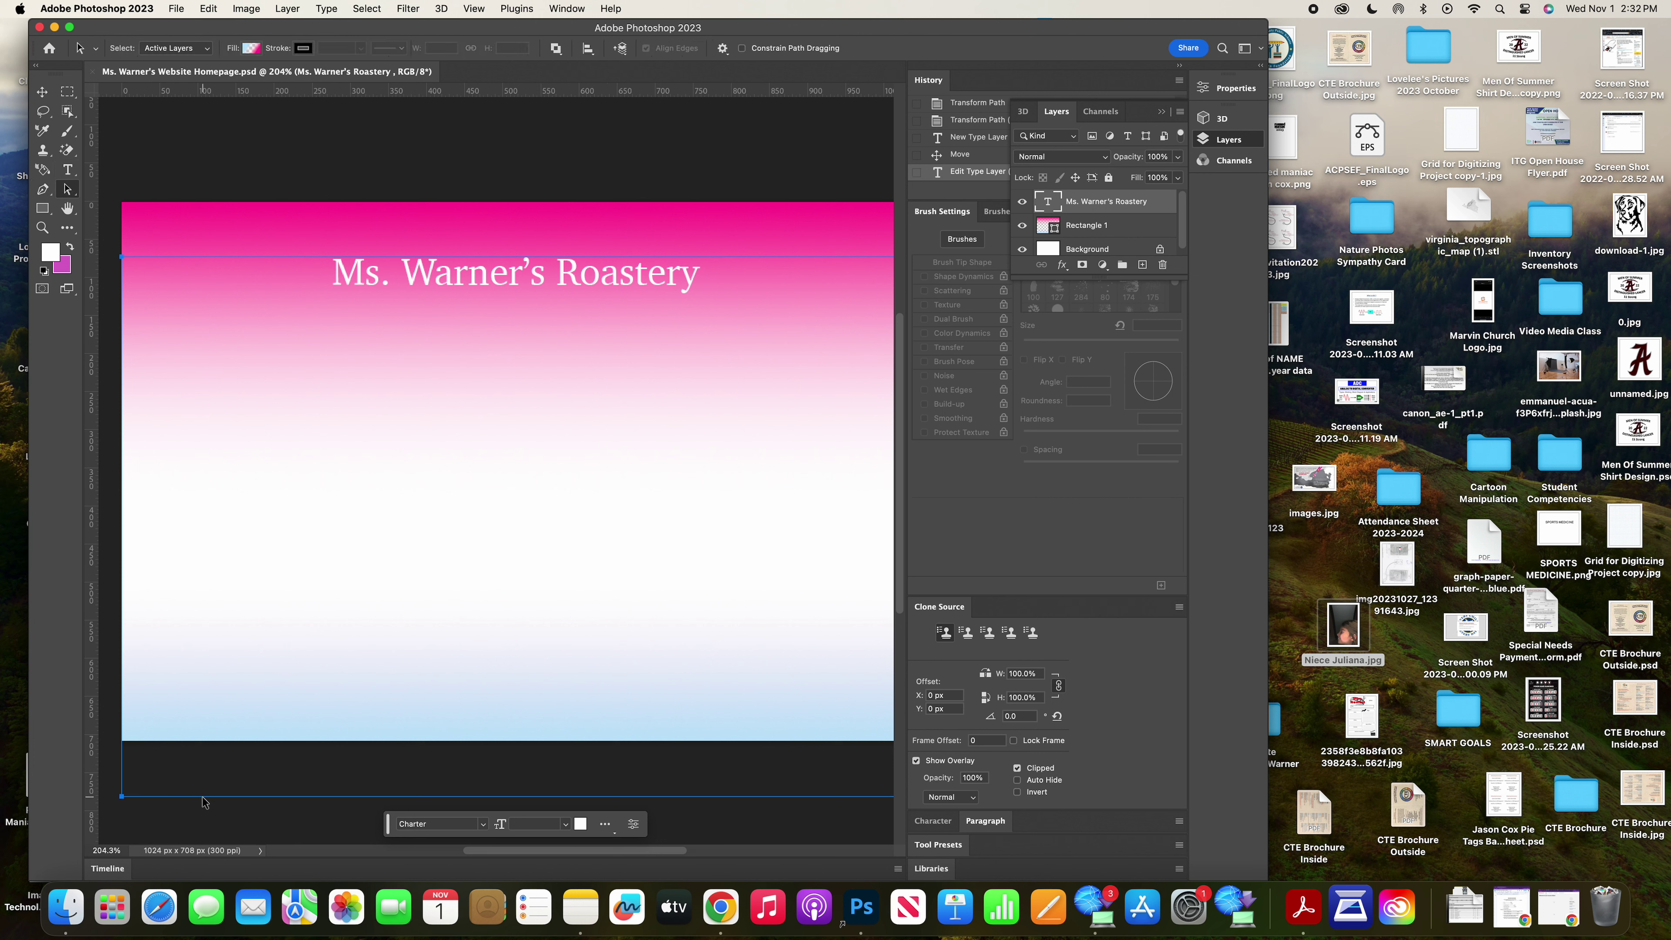
left_click_drag(121, 798, 124, 742)
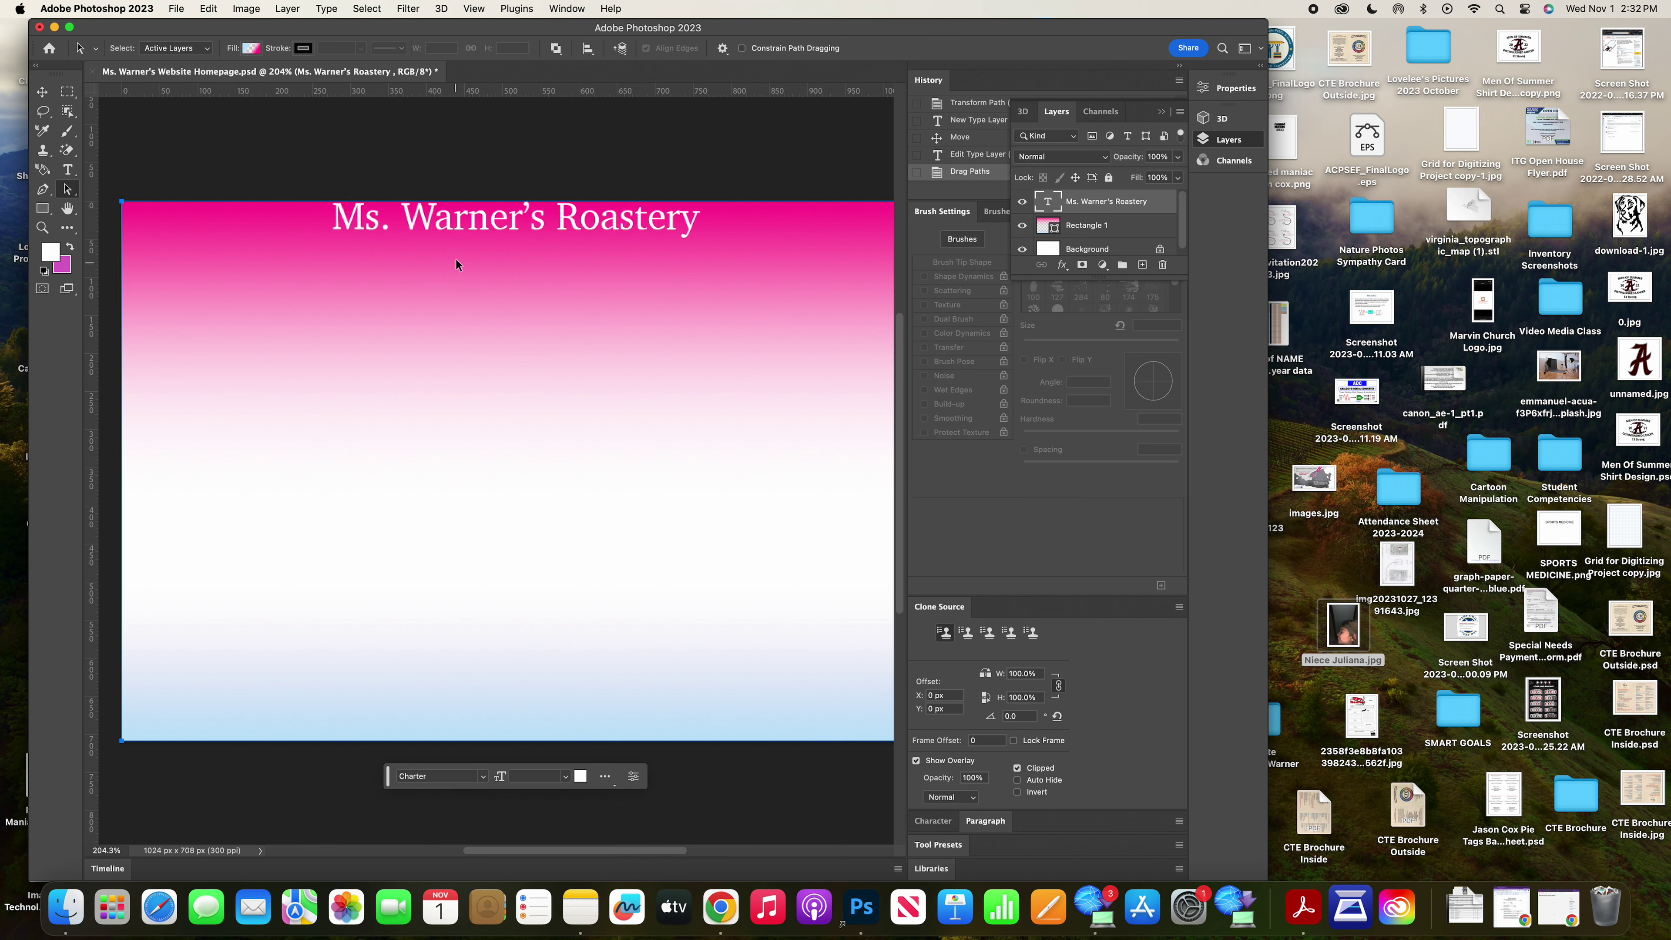
left_click(41, 94)
left_click_drag(413, 217, 413, 240)
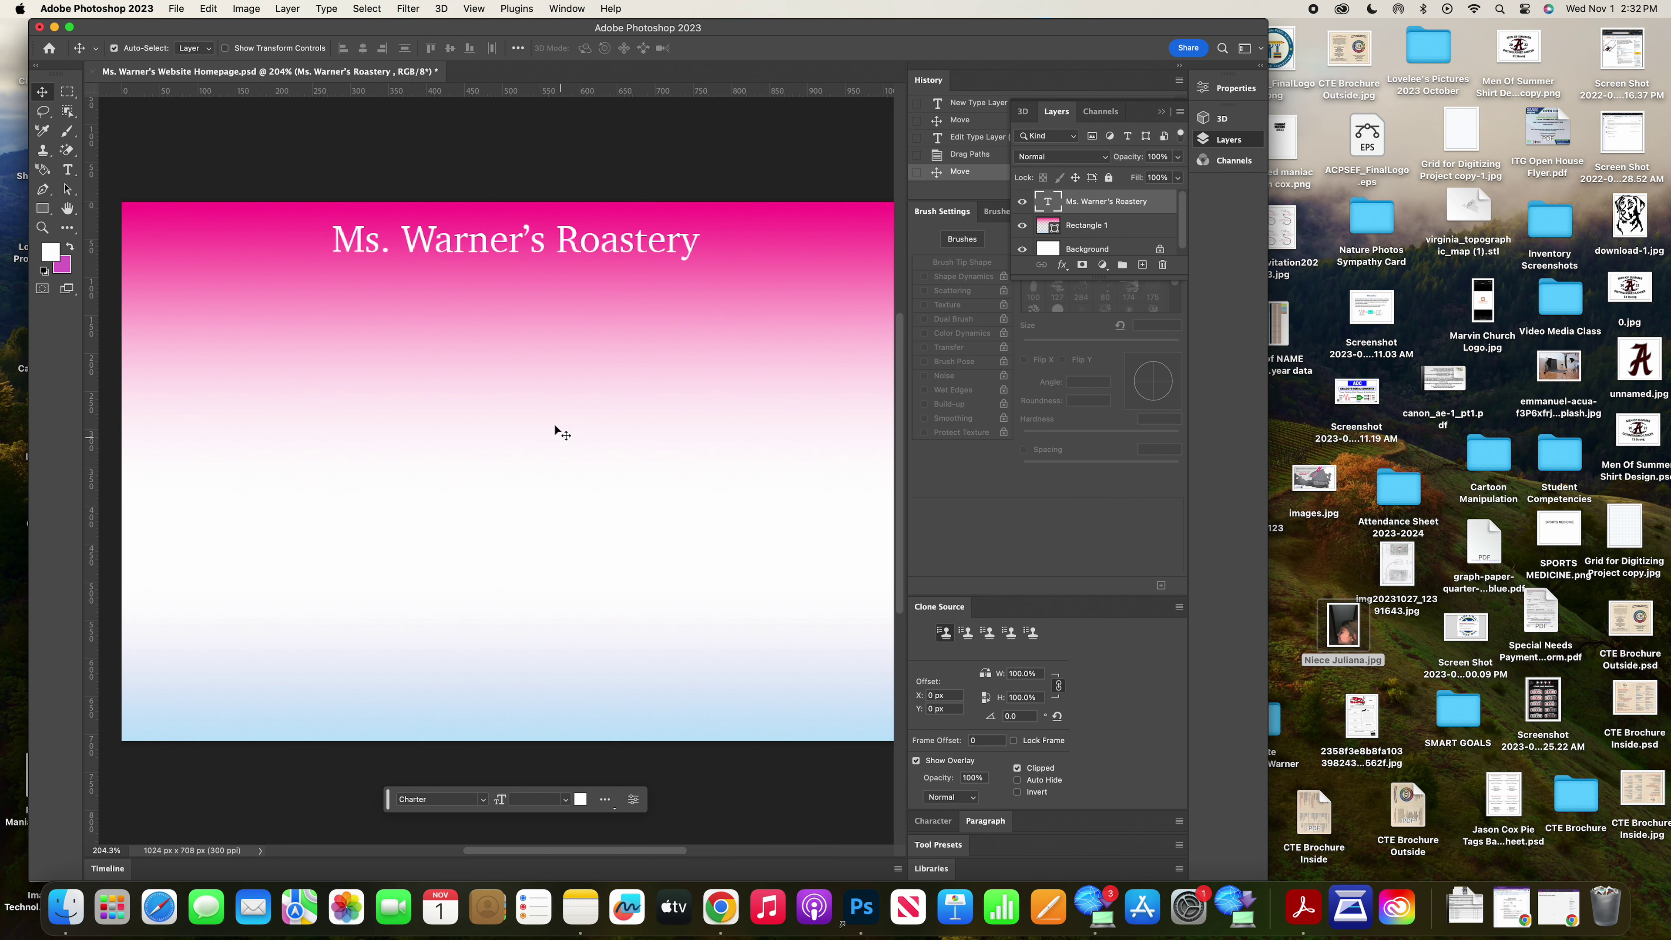